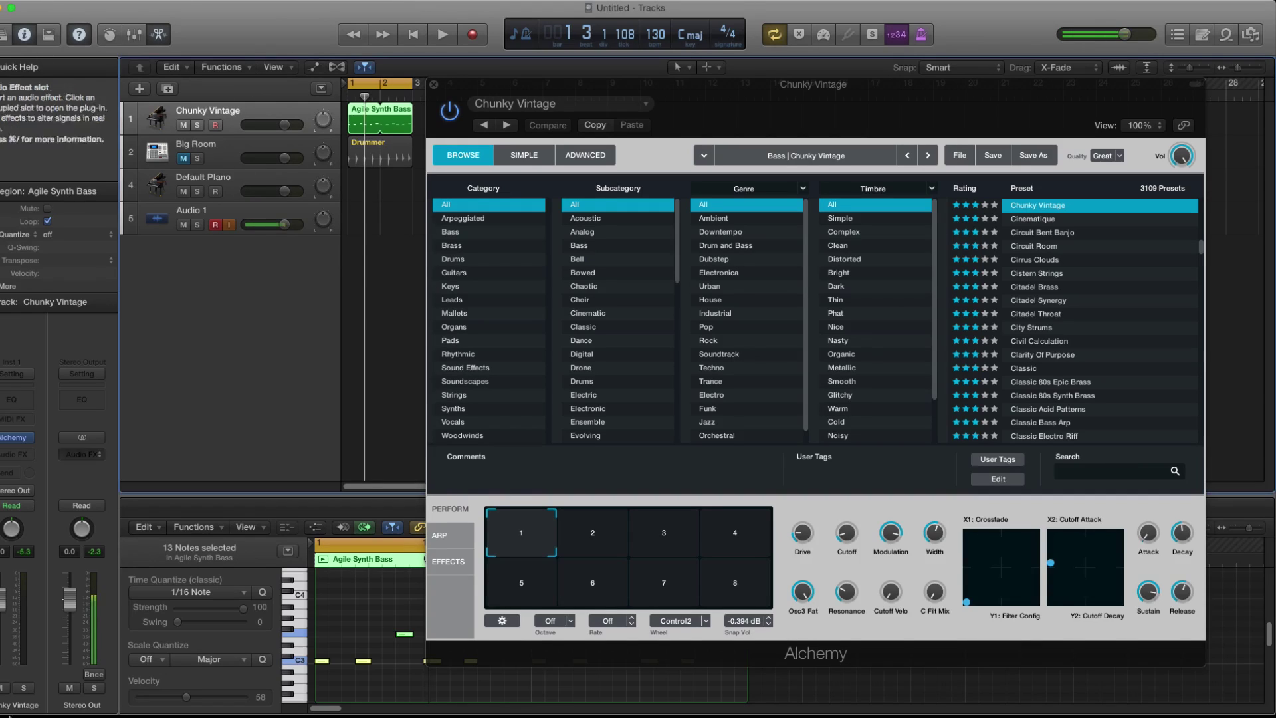
# Load Alchemy in stereo as the track's instrument.
pyautogui.click(30, 437)
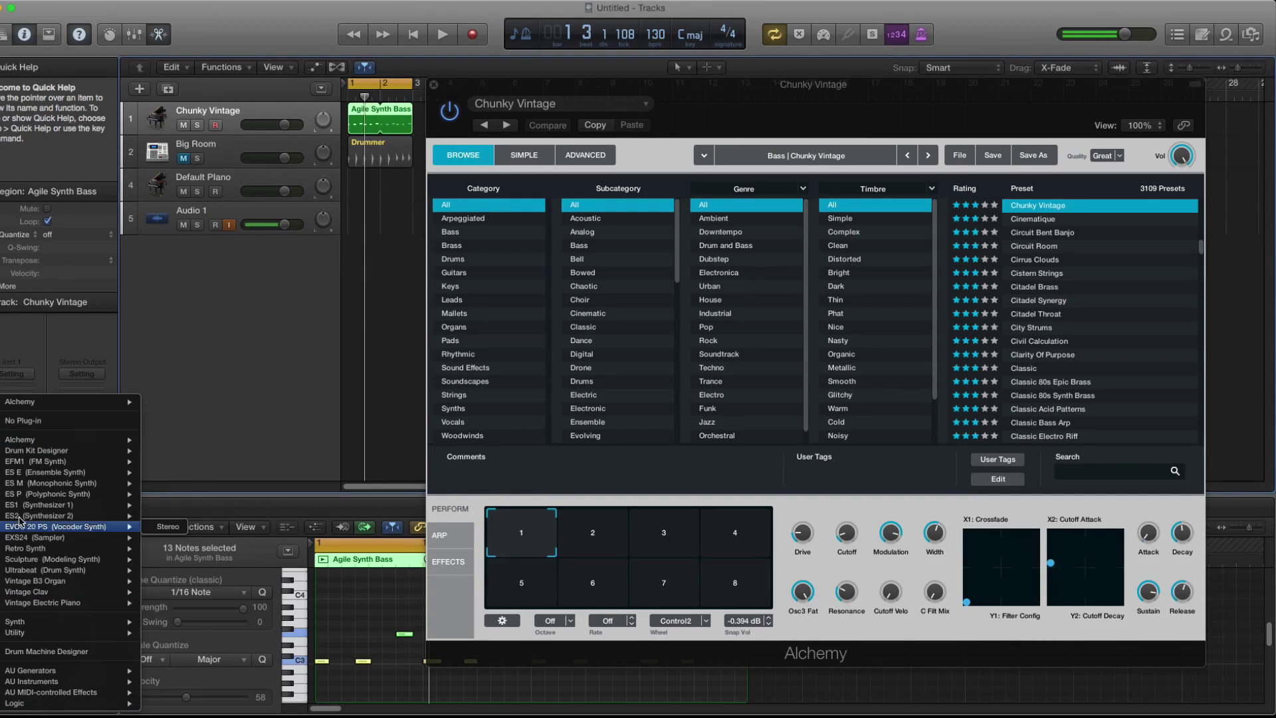
pyautogui.moveTo(93, 441)
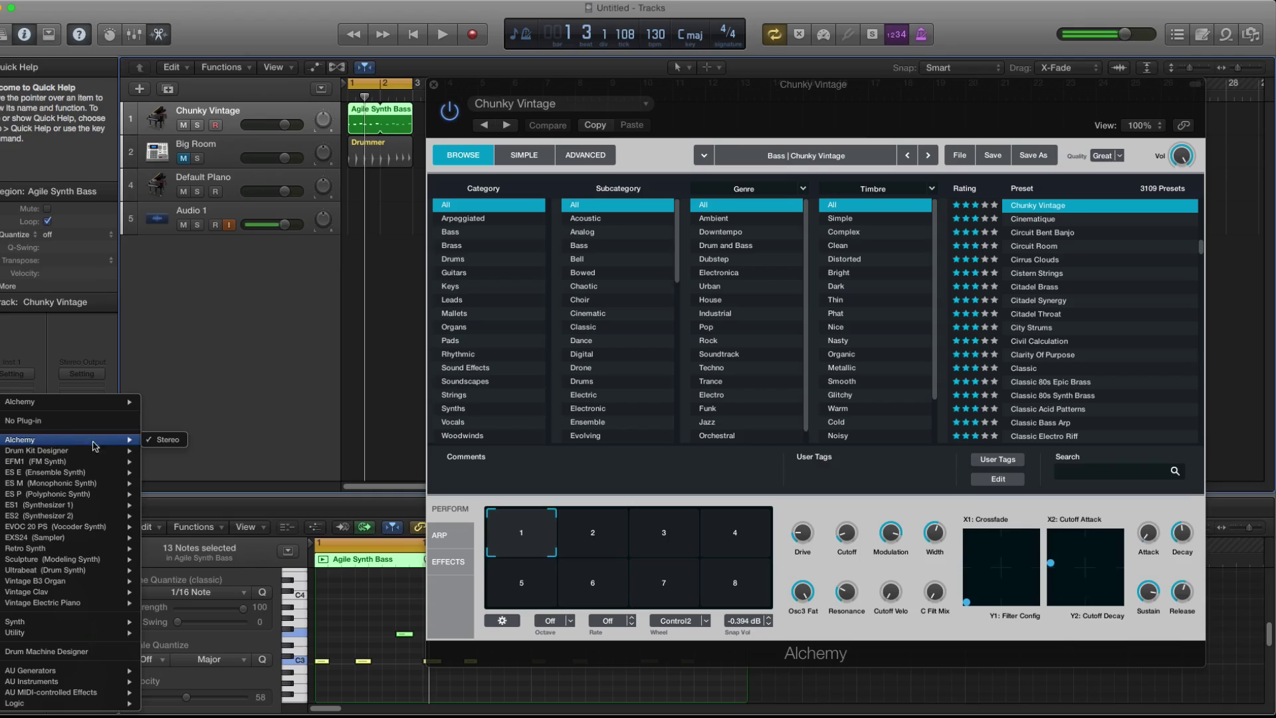
pyautogui.click(167, 441)
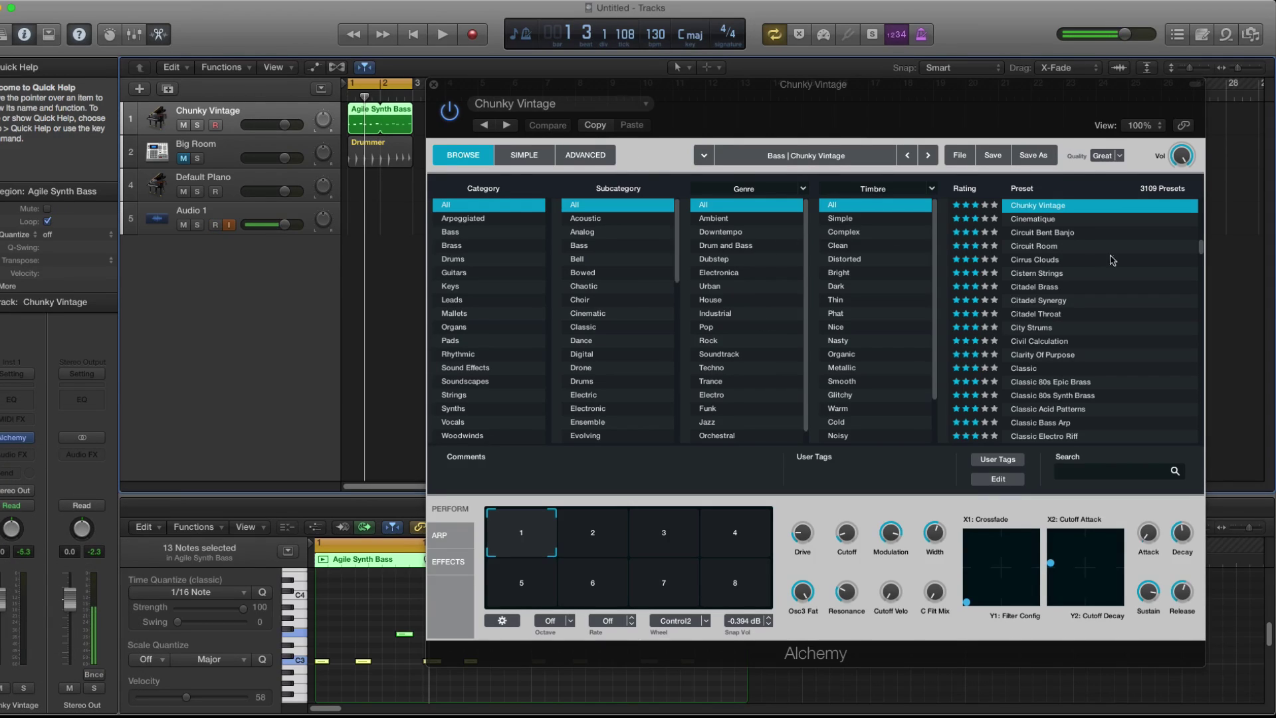
# Cycle Alchemy through the Simple, Advanced and Browse views, then search the preset list.
pyautogui.click(539, 159)
pyautogui.click(601, 157)
pyautogui.click(465, 156)
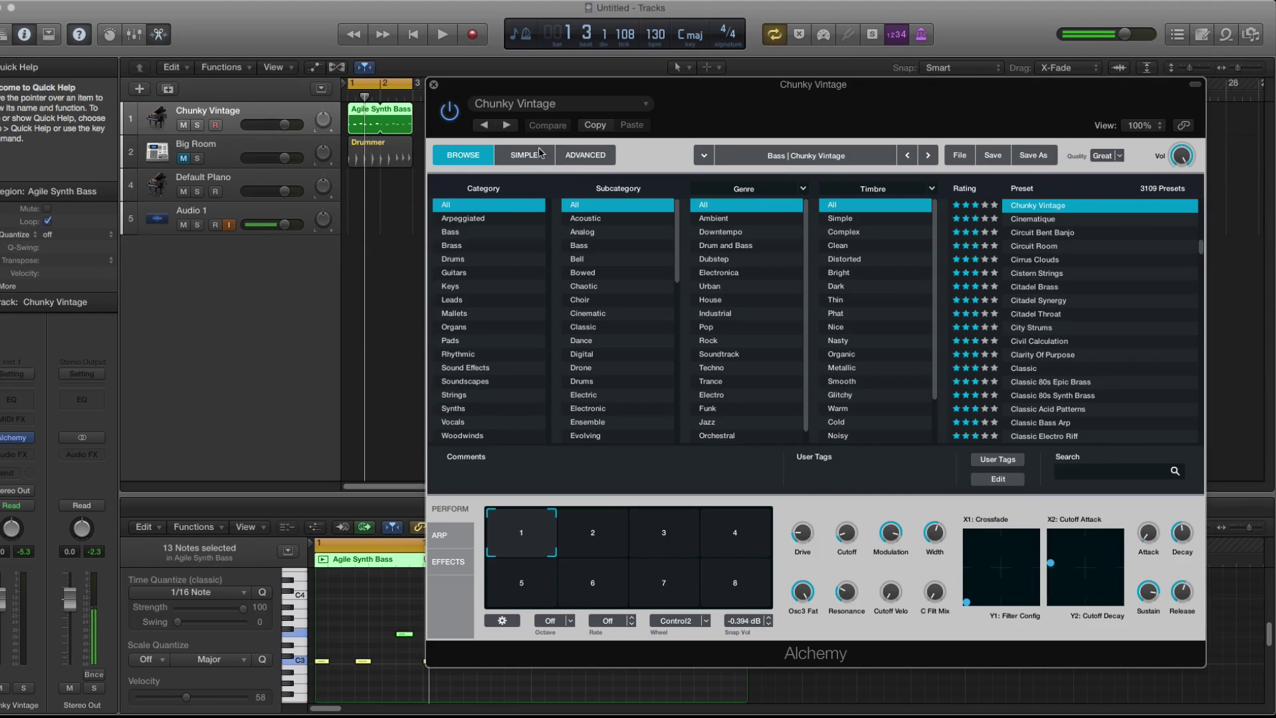
pyautogui.scroll(-15, 1039, 393)
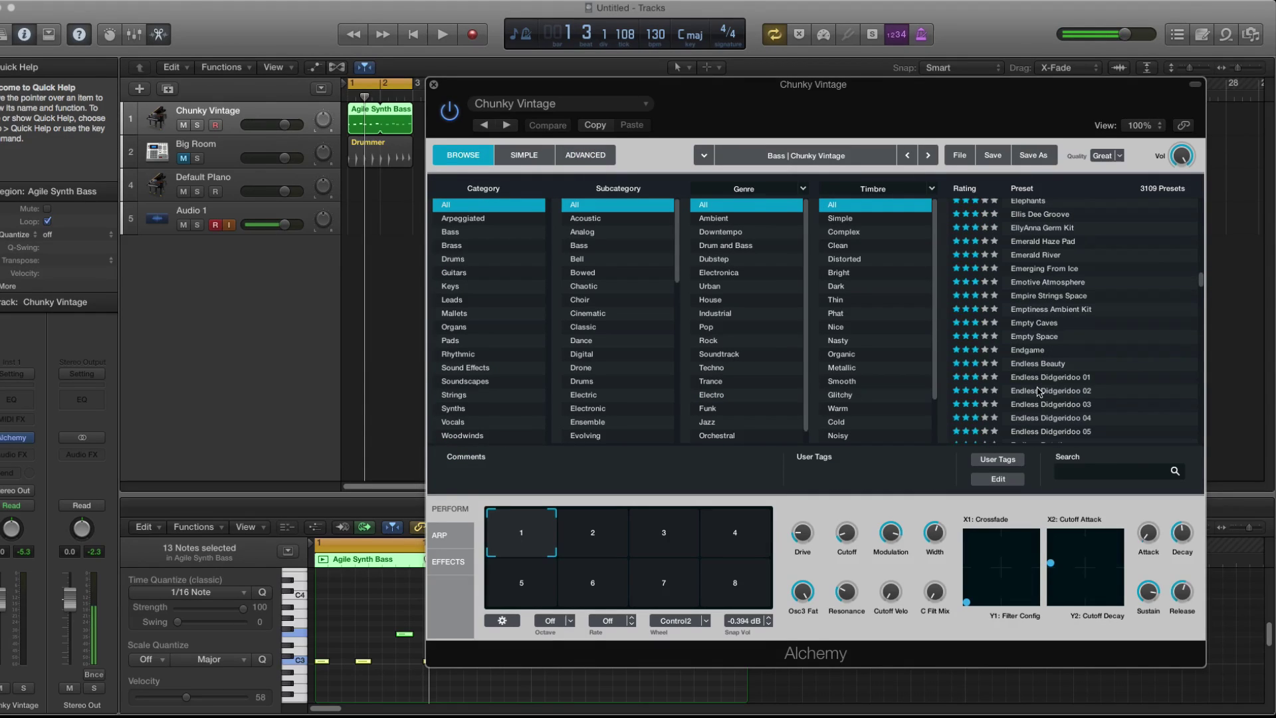
pyautogui.click(1085, 471)
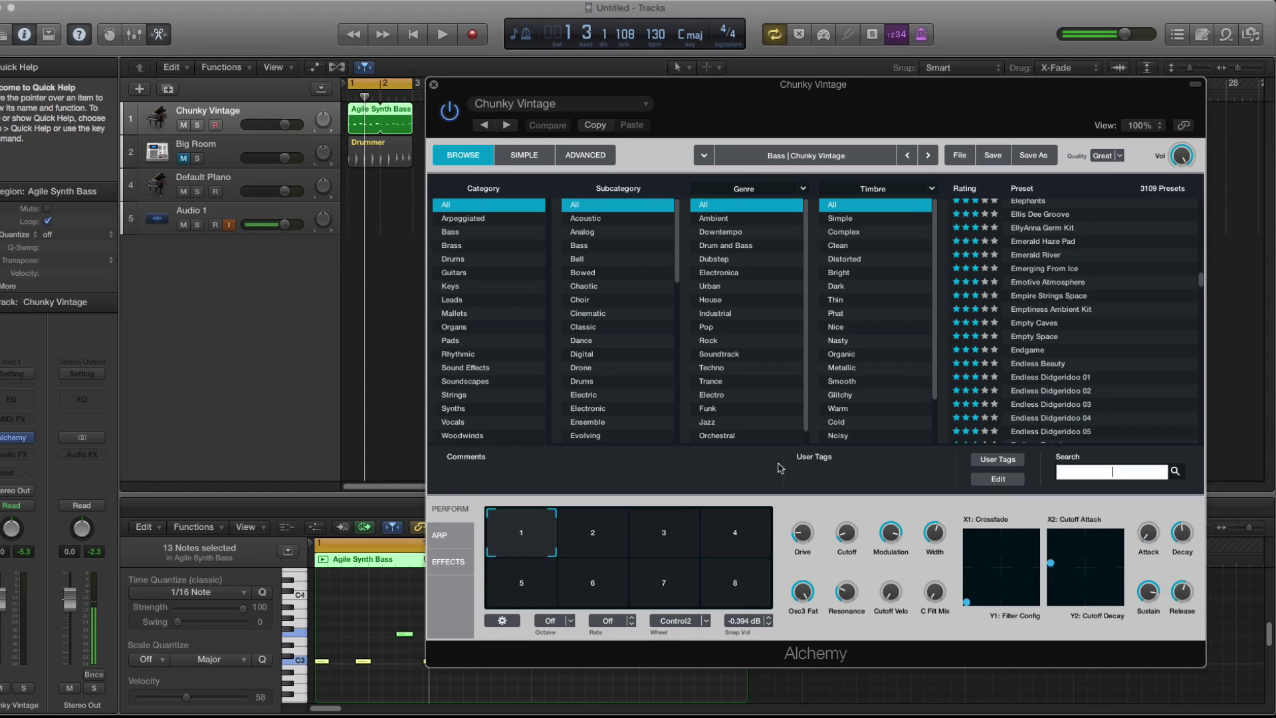
pyautogui.scroll(-2, 884, 304)
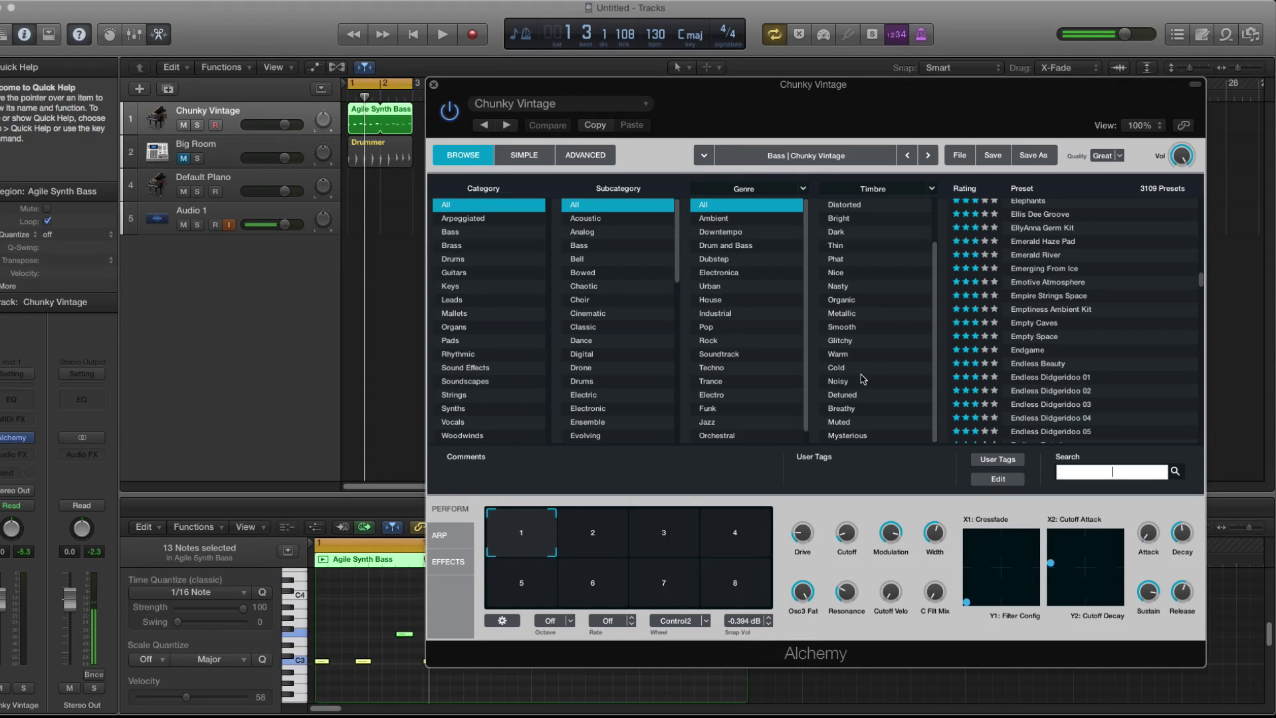
# In the compact view, load the Cinematic Guitars preset Beyond Overdrive Lead.
pyautogui.click(523, 155)
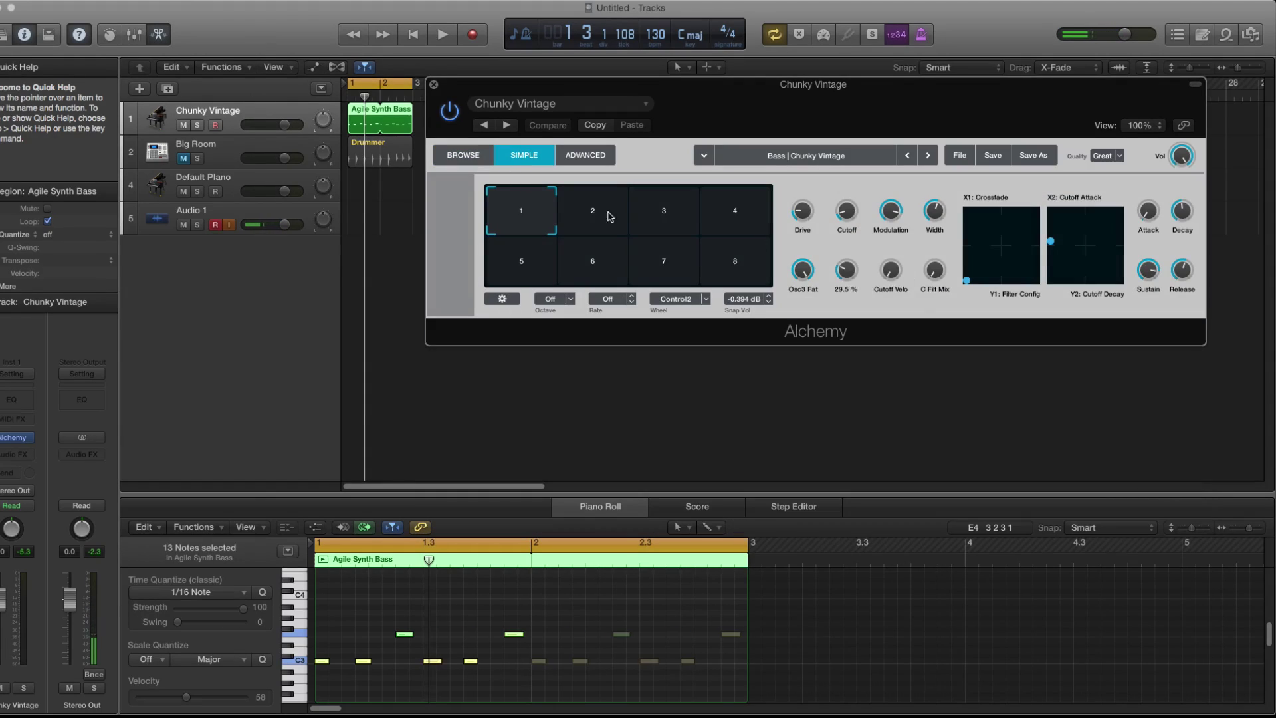
pyautogui.click(705, 158)
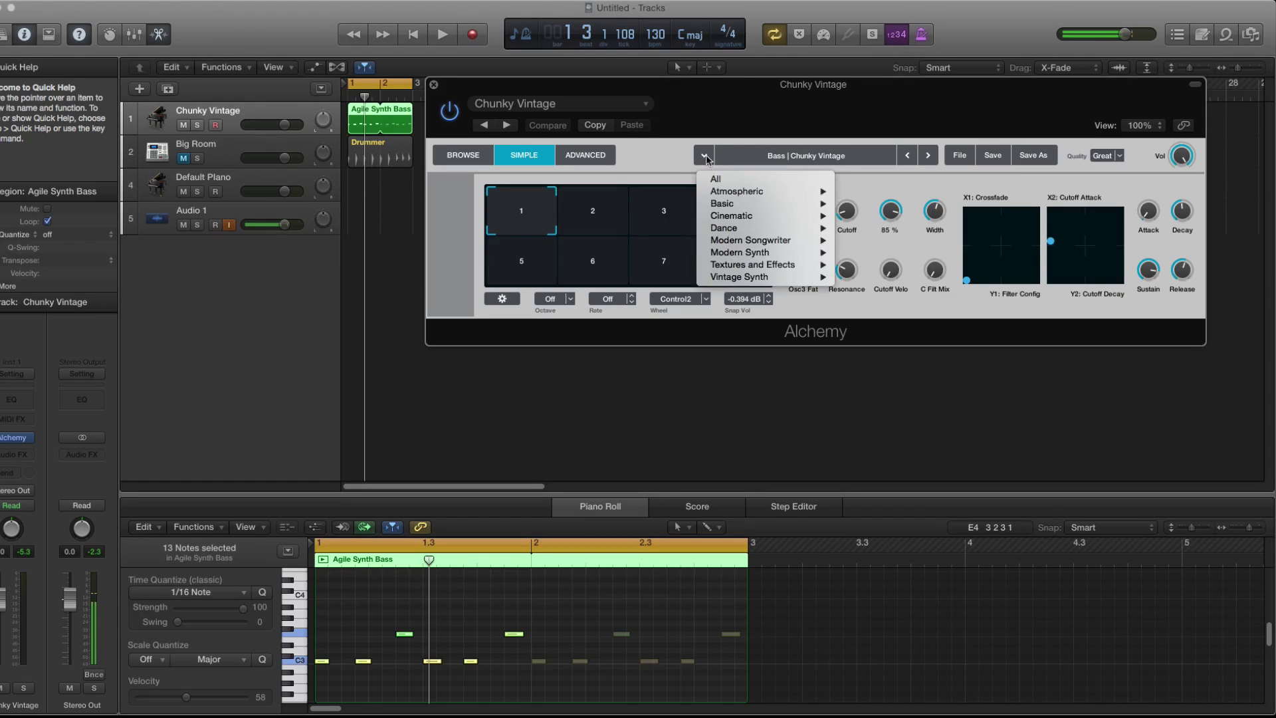
pyautogui.moveTo(752, 217)
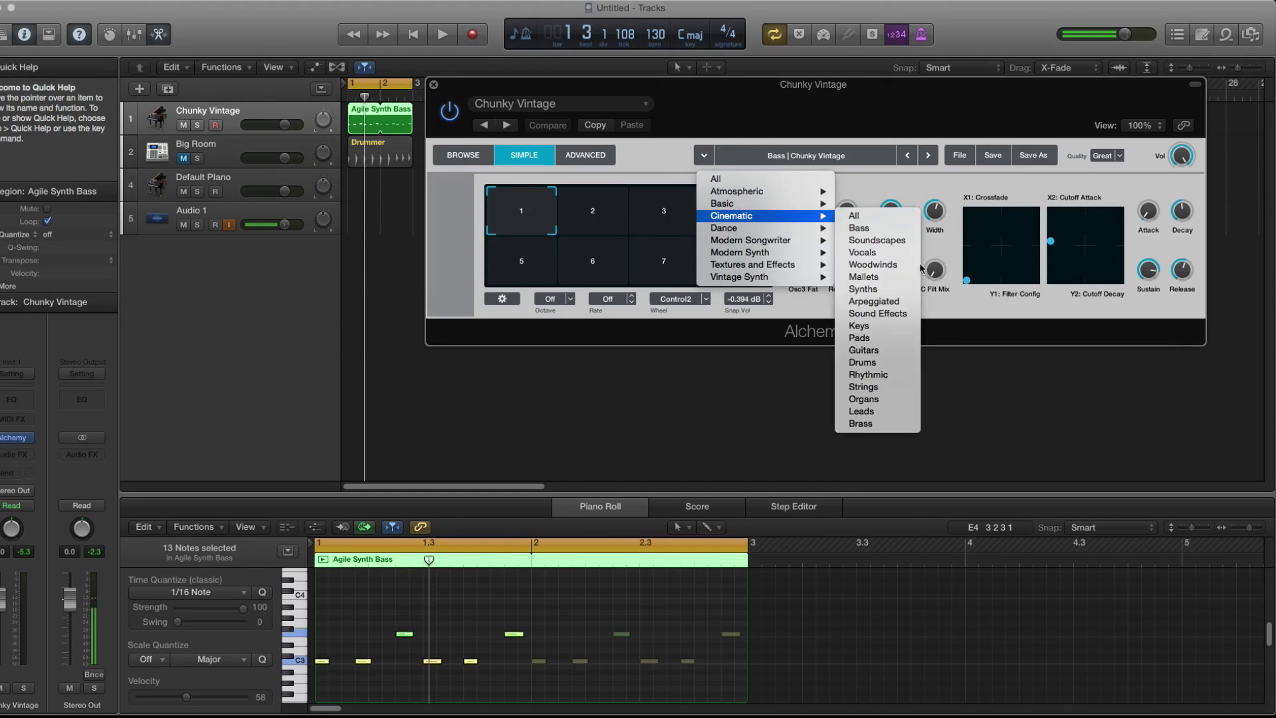
pyautogui.click(864, 349)
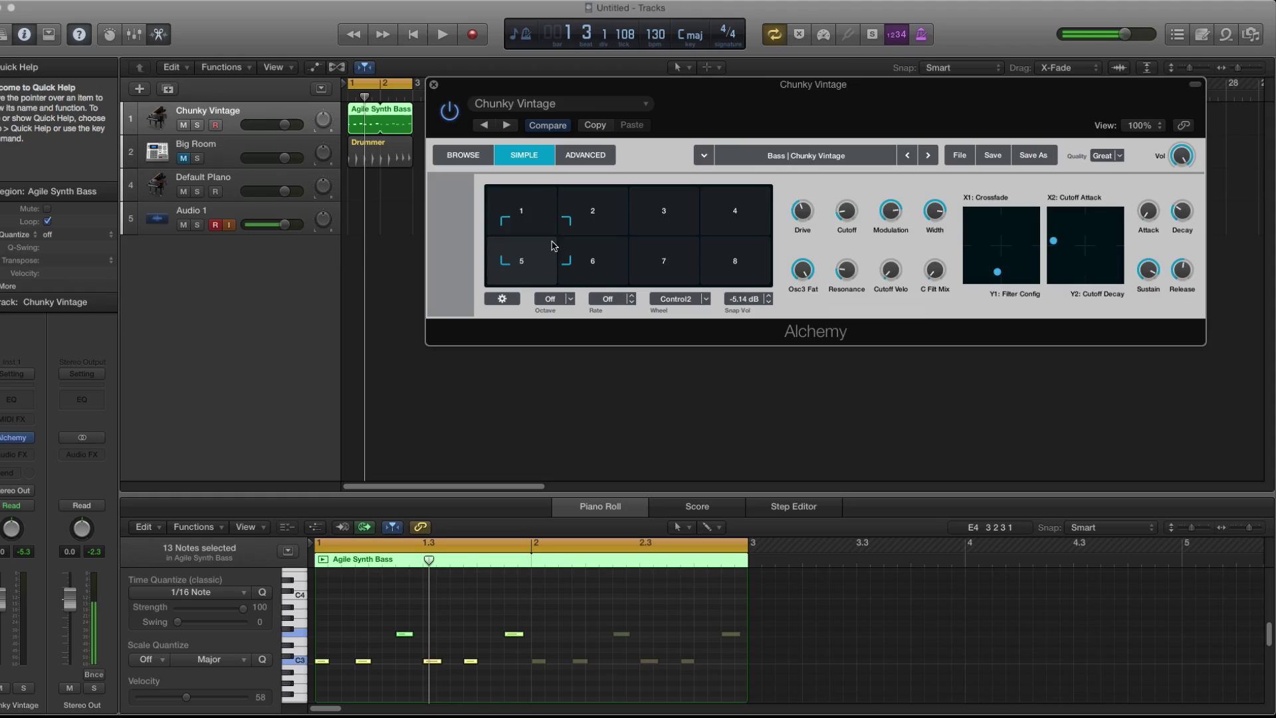
# Audition several performance snapshots, settling on Bright, then drag across the pads to morph.
pyautogui.click(592, 256)
pyautogui.click(661, 220)
pyautogui.click(731, 220)
pyautogui.click(741, 249)
pyautogui.click(588, 225)
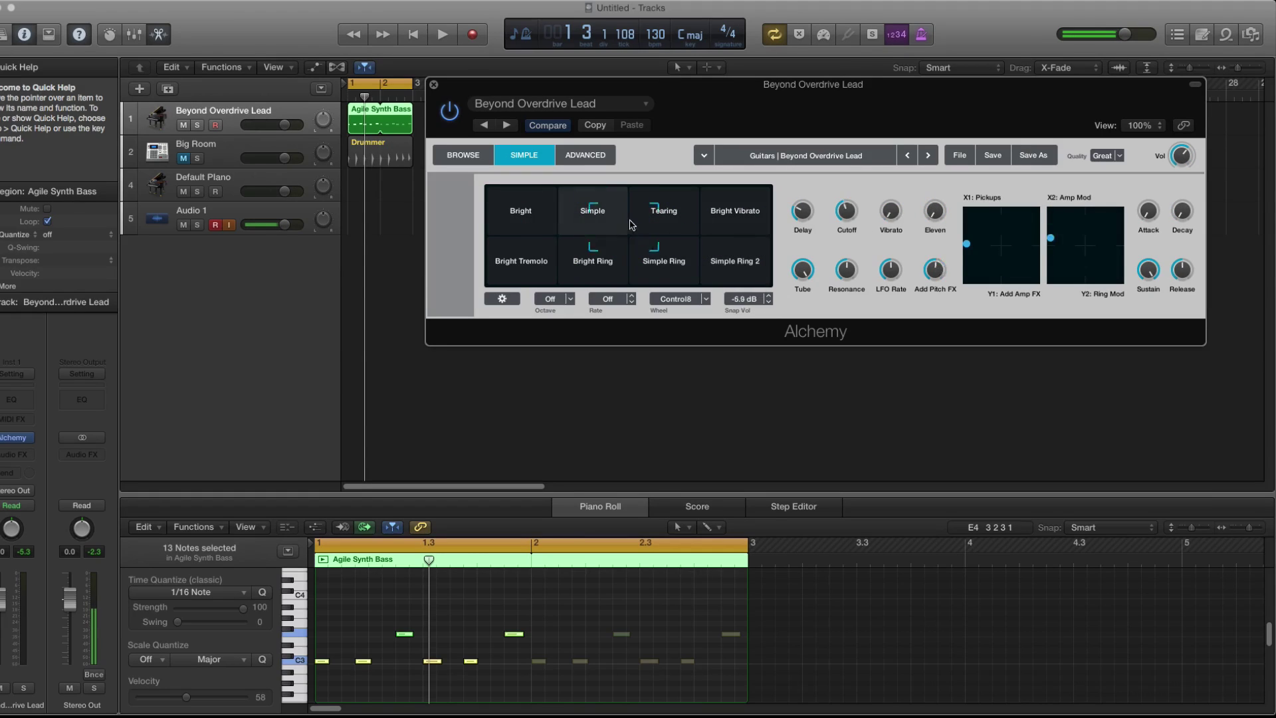
pyautogui.click(542, 226)
pyautogui.moveTo(494, 246); pyautogui.dragTo(764, 266)
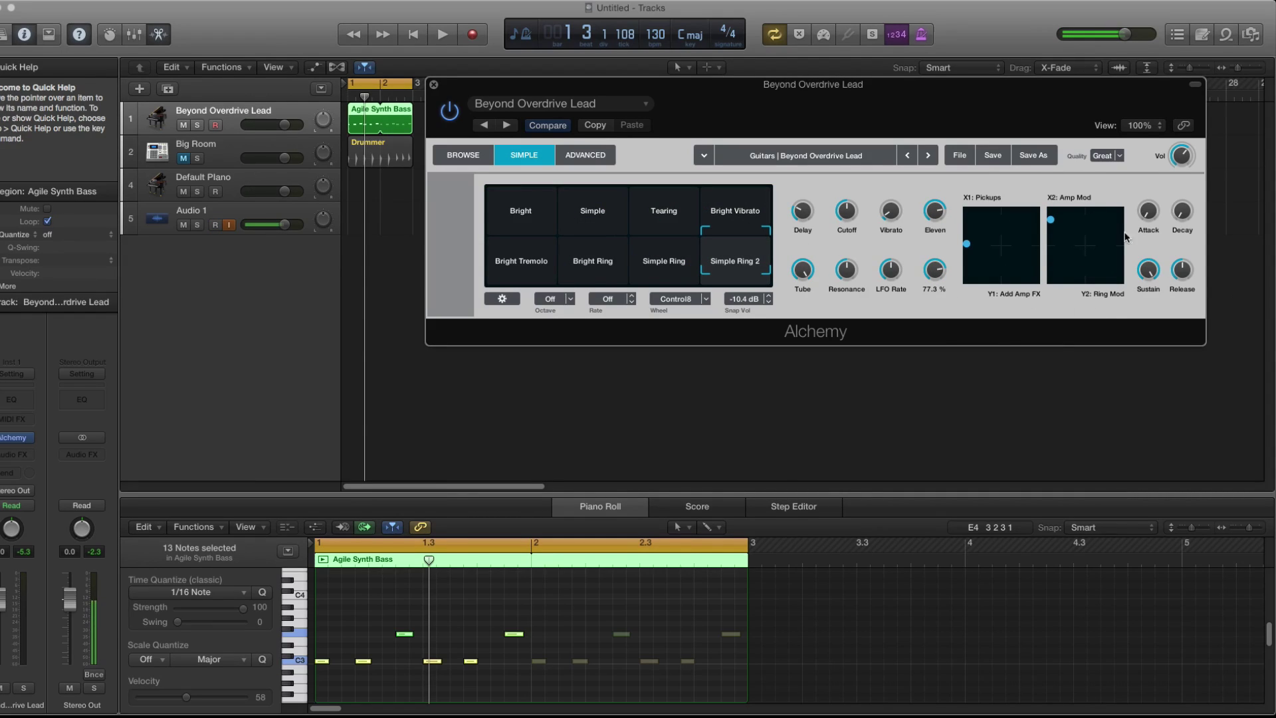
# In the Advanced view, inspect source A's options and the detailed settings of sources B and A.
pyautogui.click(587, 154)
pyautogui.click(551, 205)
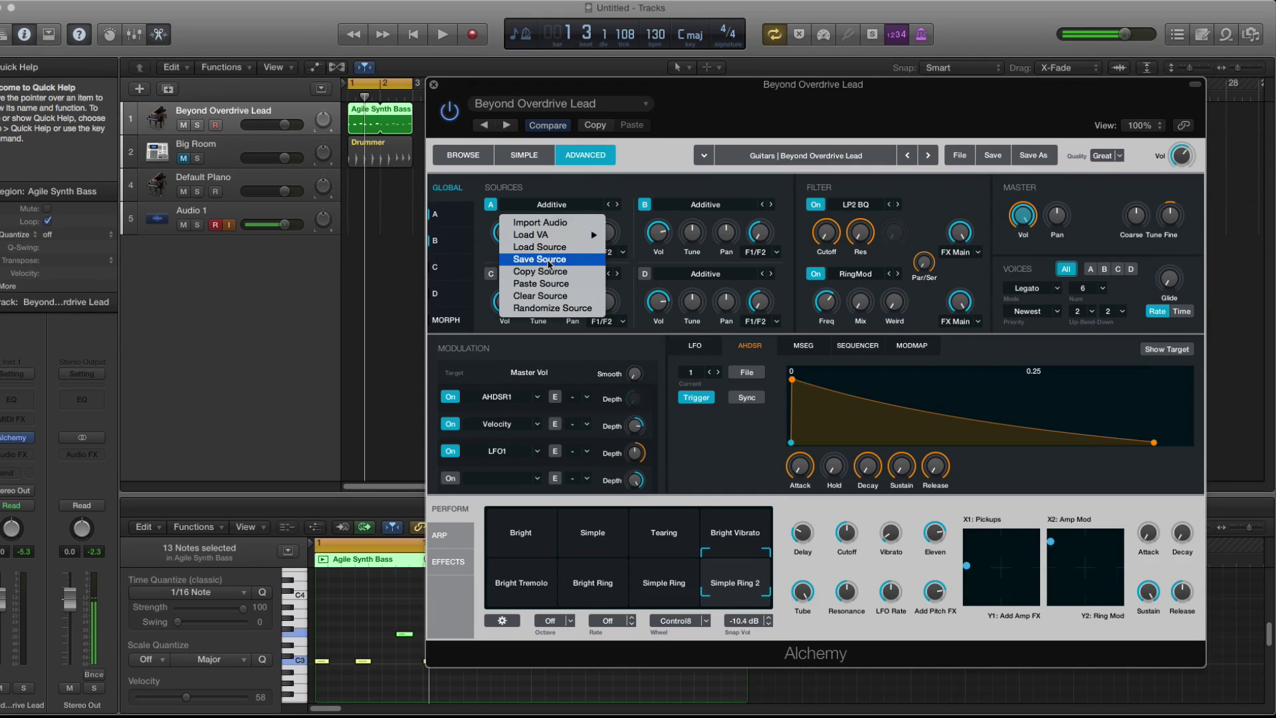
pyautogui.click(630, 160)
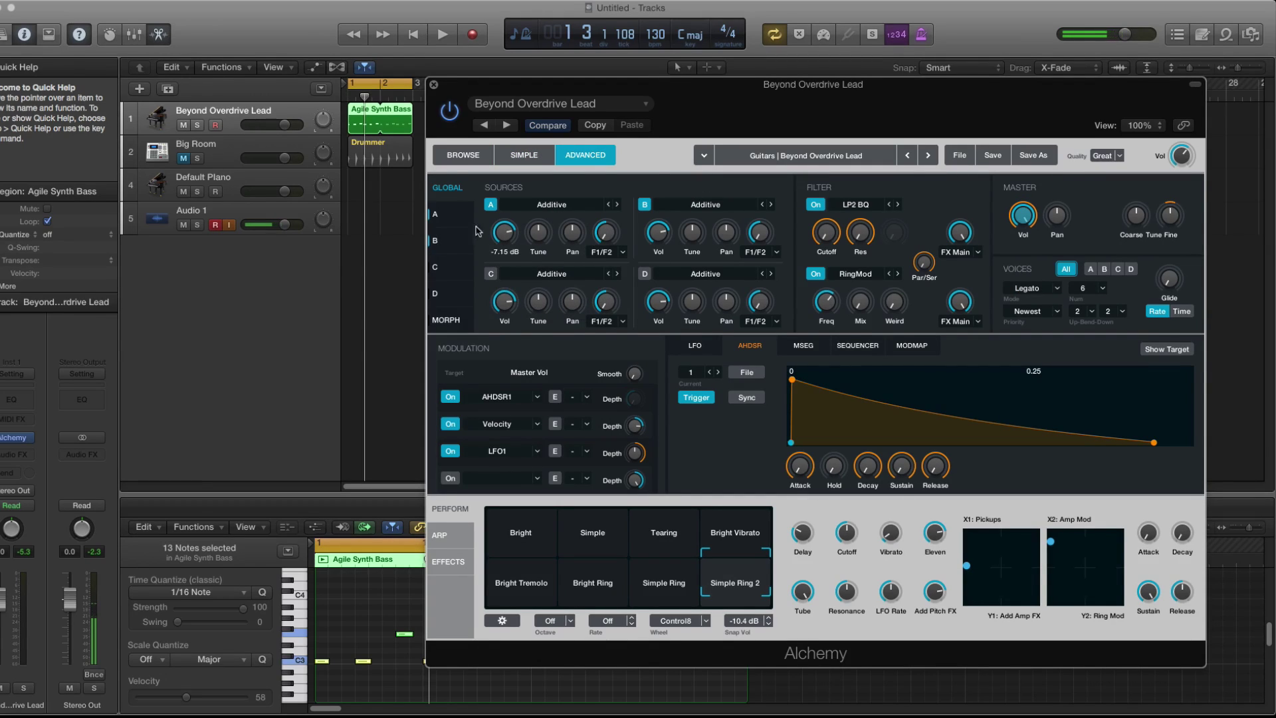
pyautogui.click(450, 238)
pyautogui.click(446, 206)
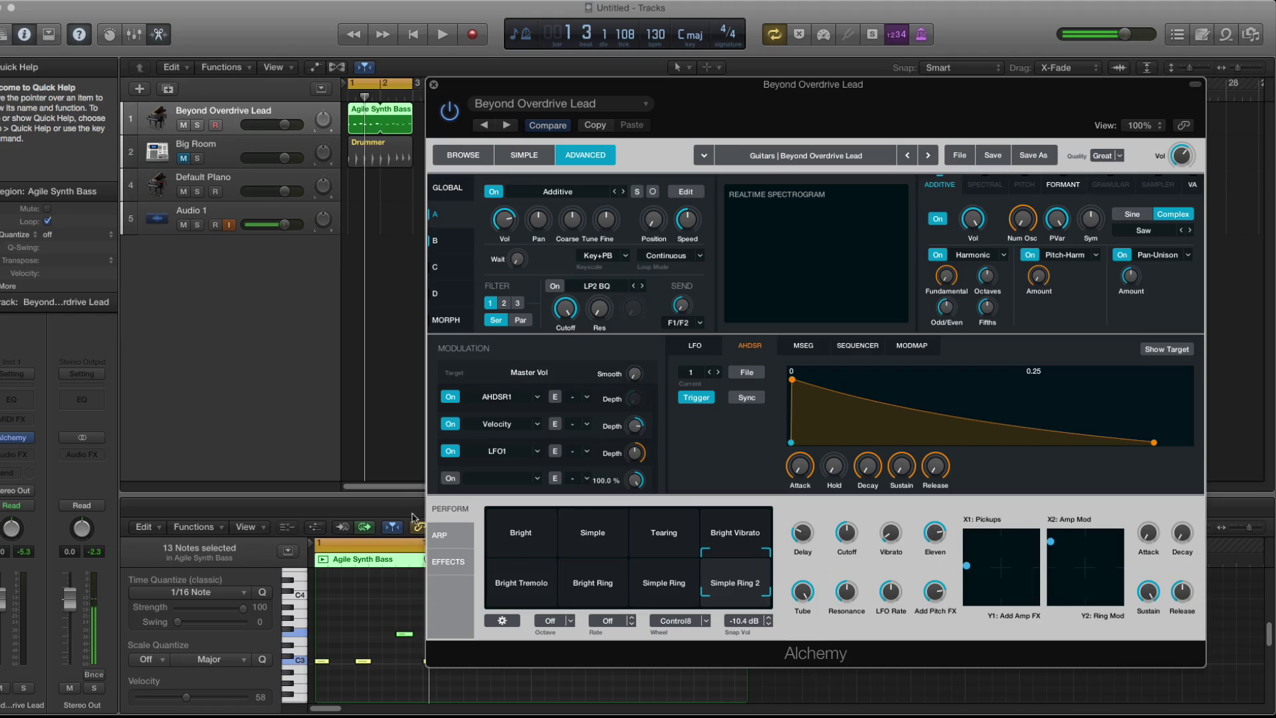
# View the arpeggiator and the Distortion and Delay effects, then return to the browser.
pyautogui.click(440, 536)
pyautogui.click(449, 562)
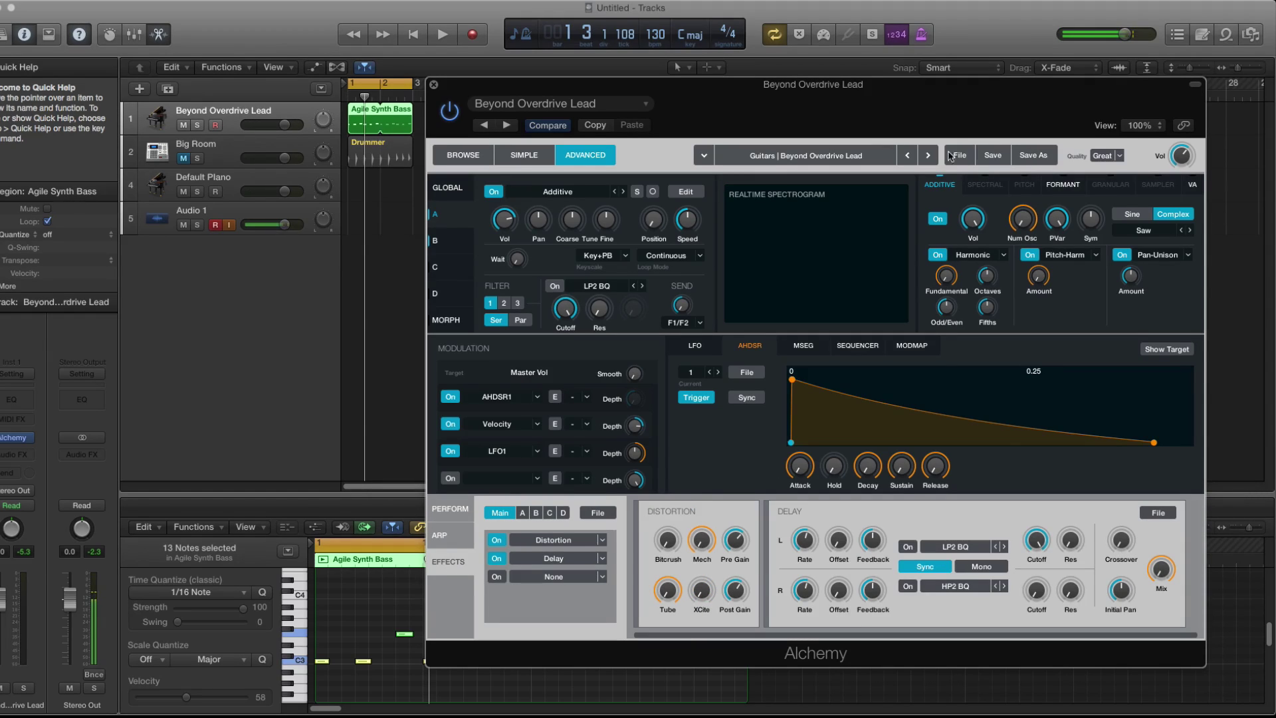
pyautogui.click(459, 155)
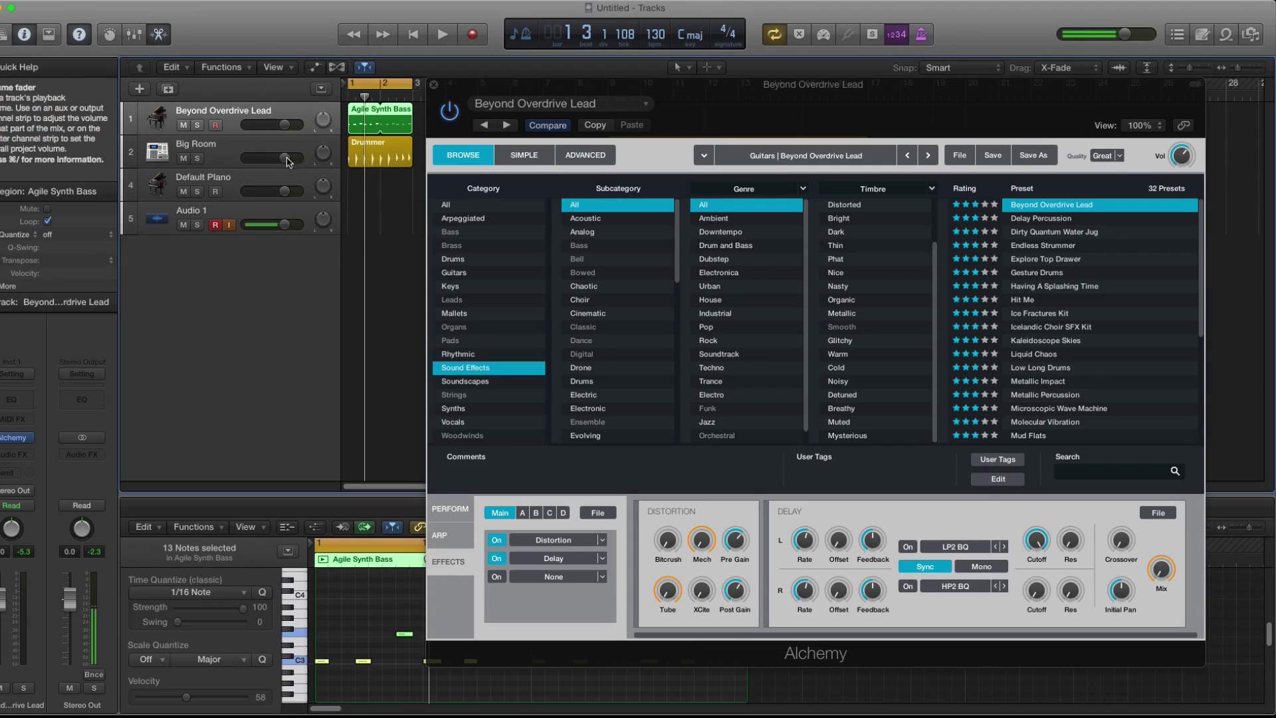
# Lower the Big Room drums to -2.7 dB, filter to Bass presets and start playback.
pyautogui.moveTo(284, 158); pyautogui.dragTo(278, 159)
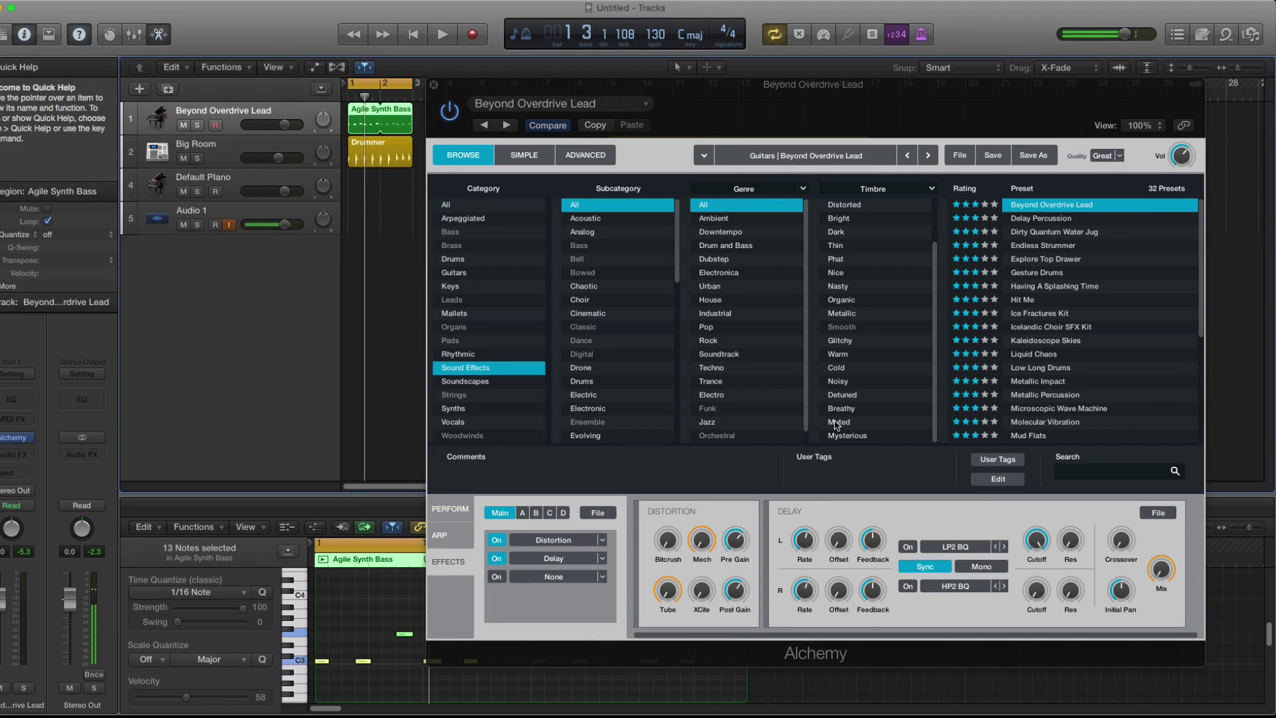
pyautogui.click(470, 367)
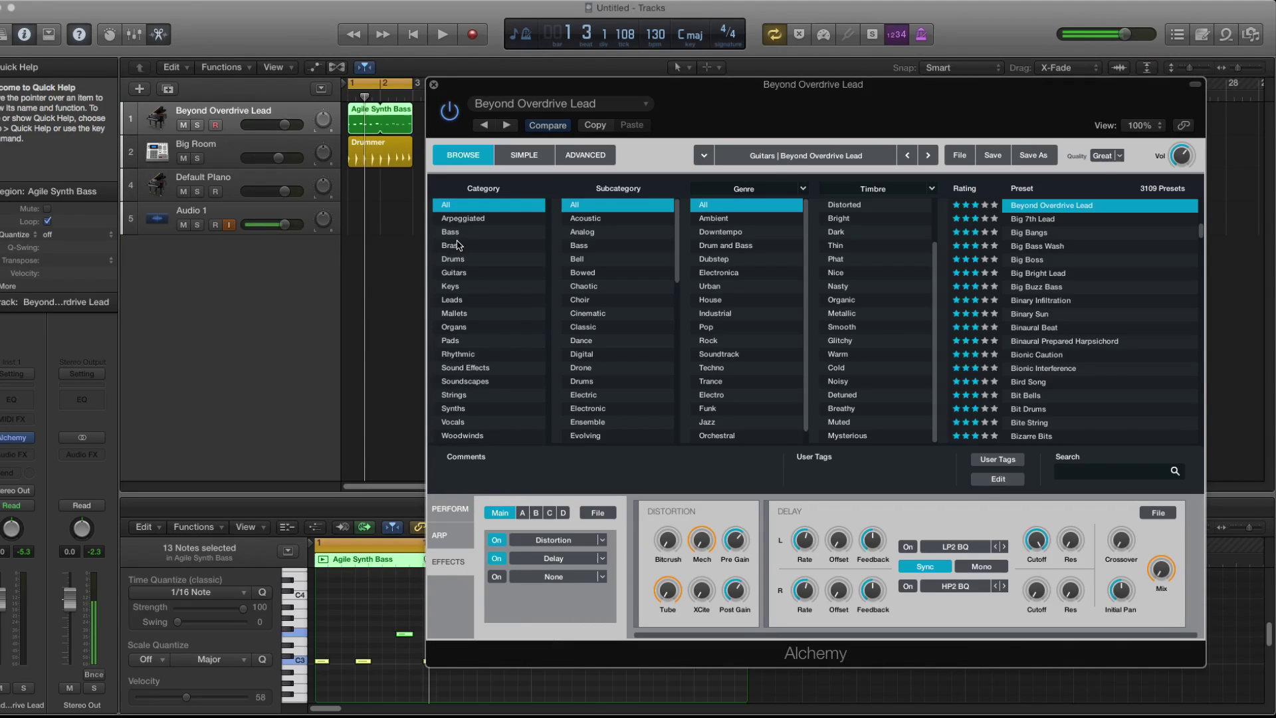
pyautogui.click(451, 232)
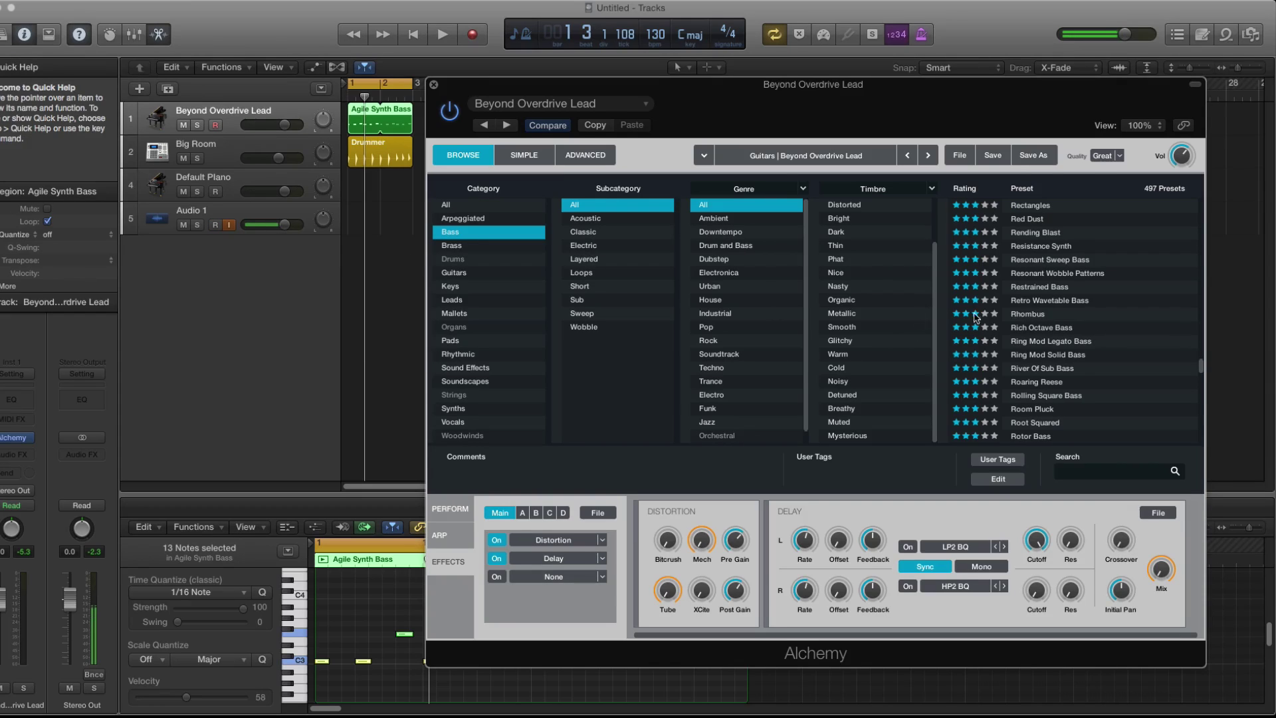
pyautogui.press('space')
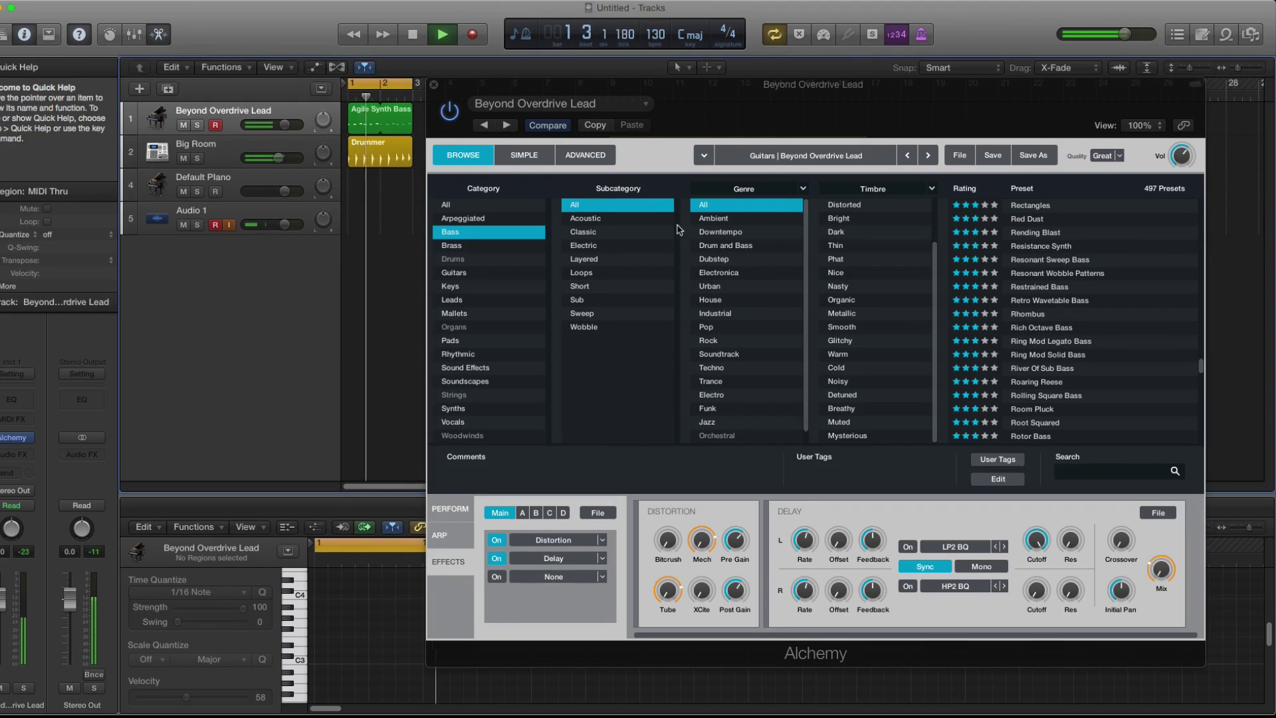
# Audition Acoustic bass presets from Ghostly Bandura Bass through Fuzzy Square Bass to Flotation Device.
pyautogui.click(585, 218)
pyautogui.click(1055, 275)
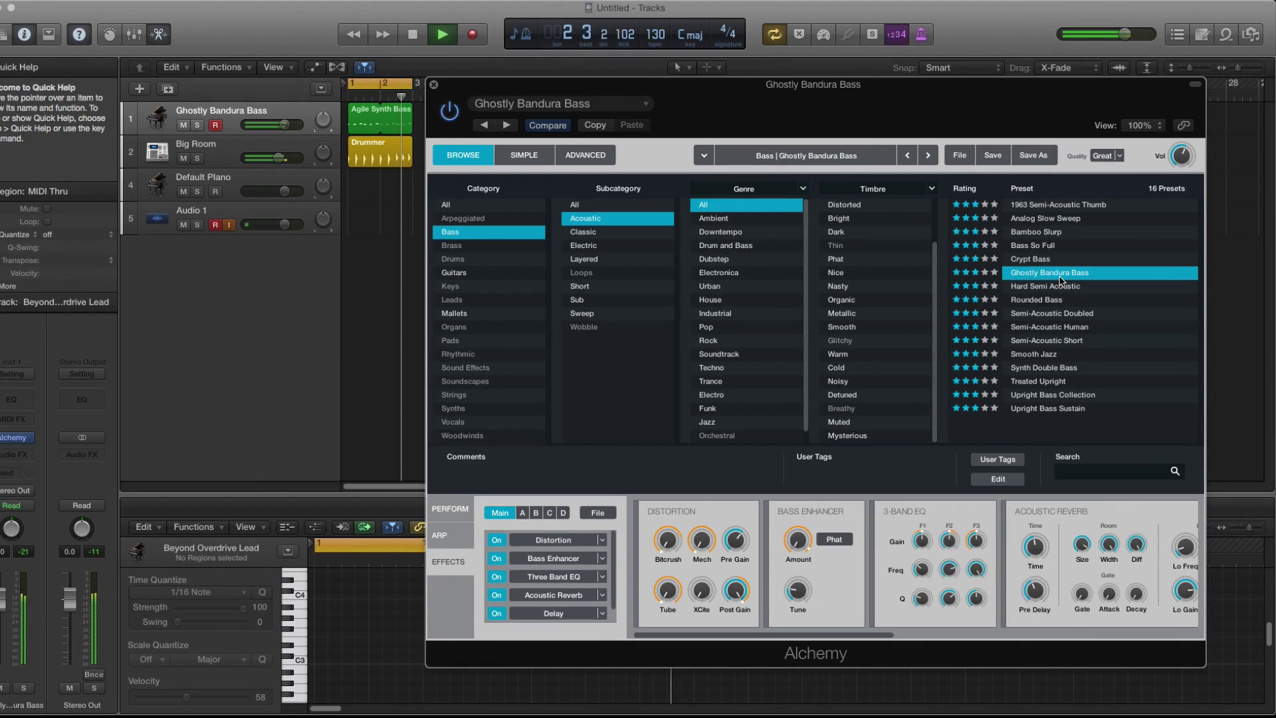
pyautogui.click(1057, 327)
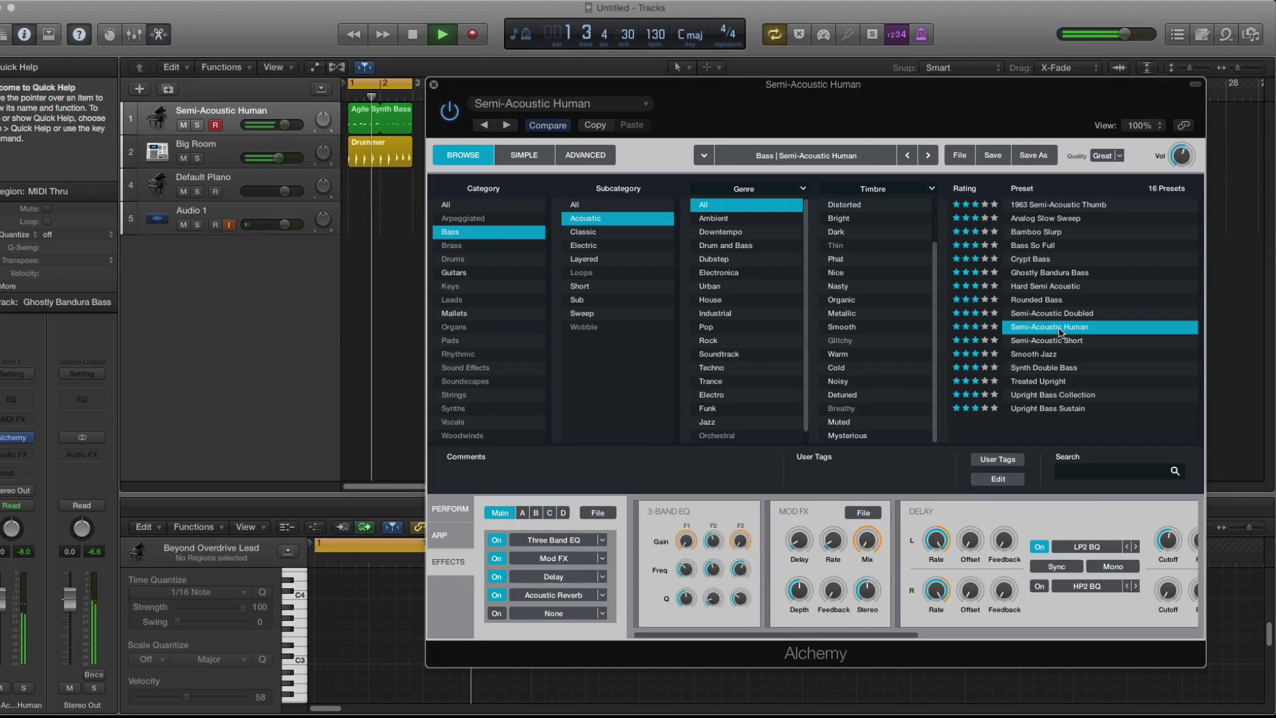
pyautogui.click(1048, 356)
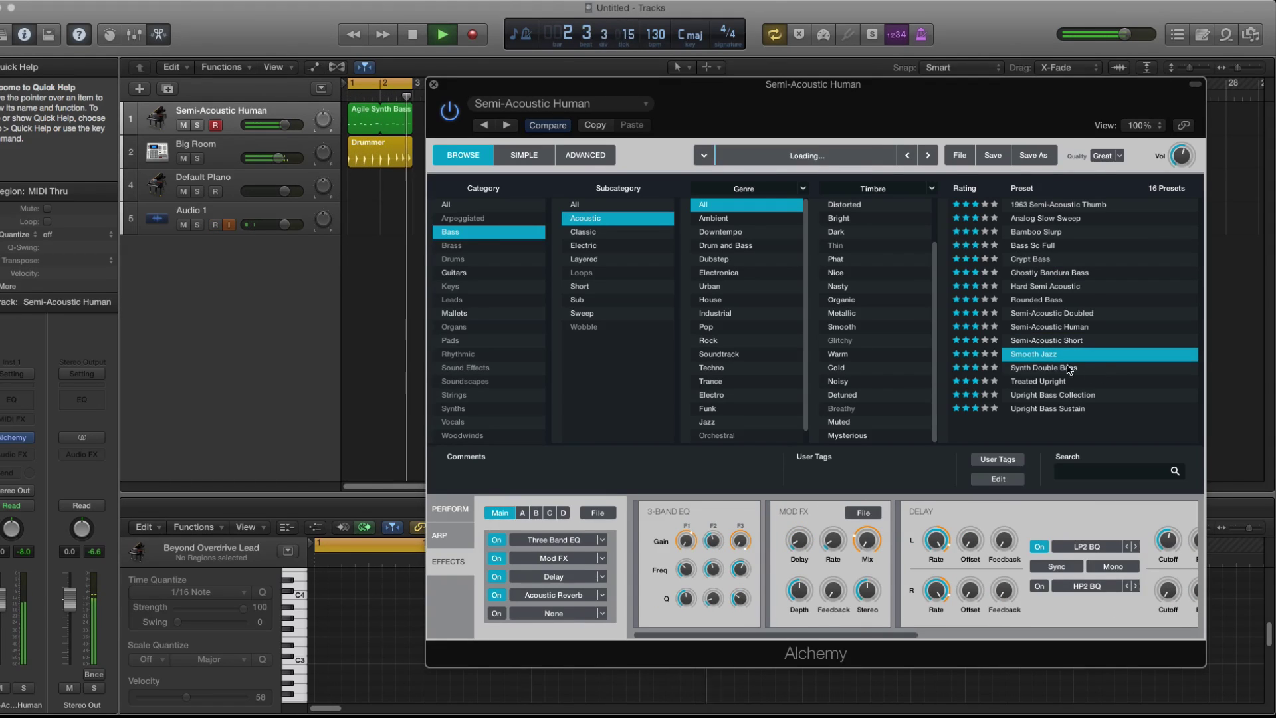
pyautogui.click(1036, 327)
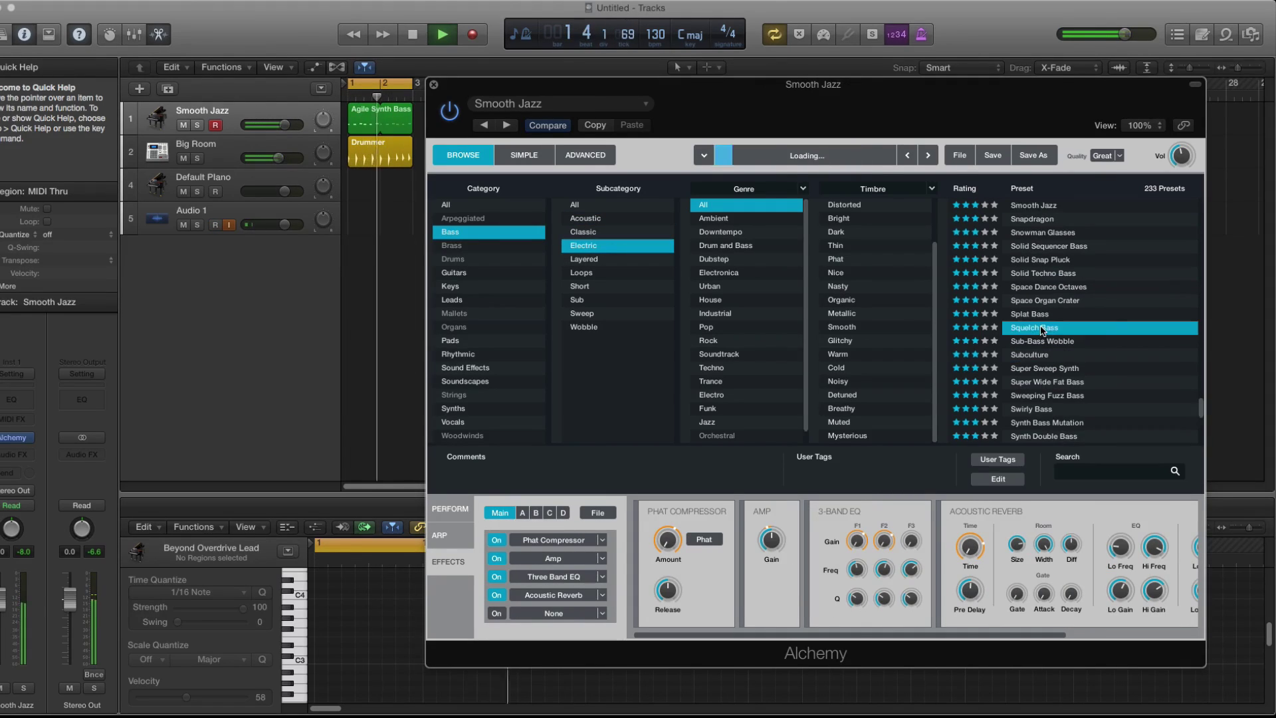
pyautogui.click(1046, 286)
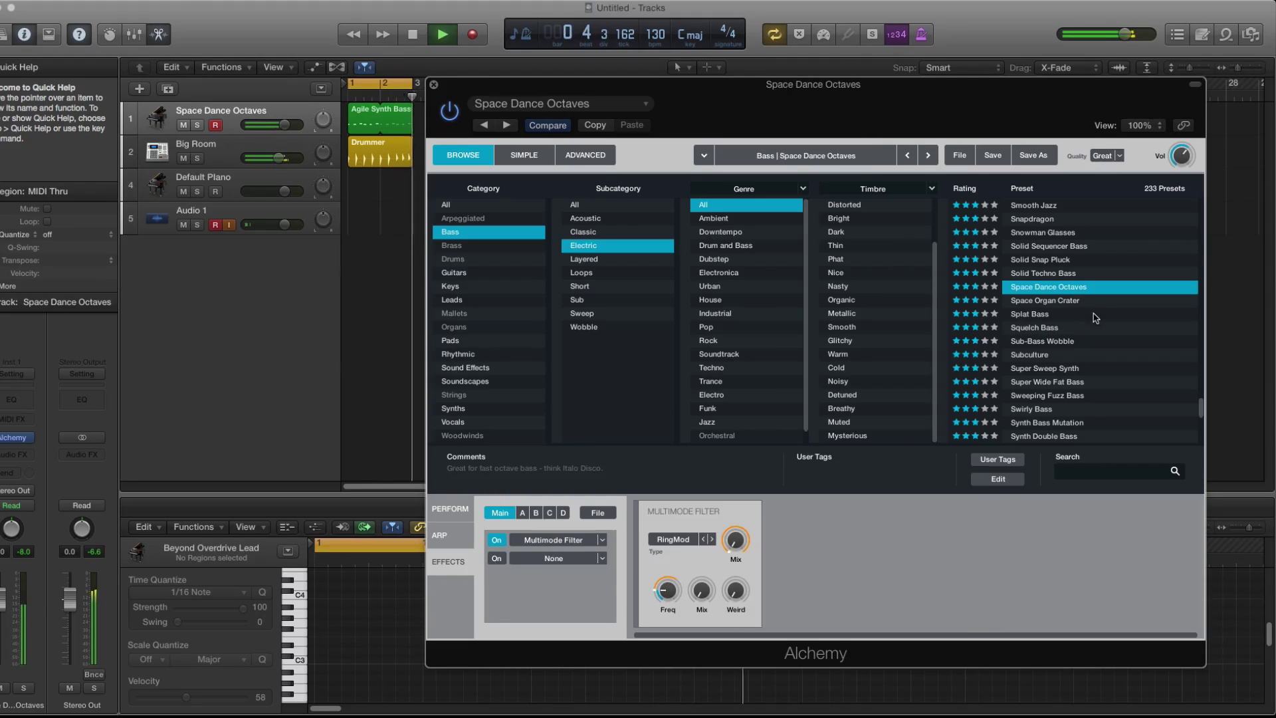
pyautogui.scroll(20, 1063, 319)
pyautogui.click(1060, 299)
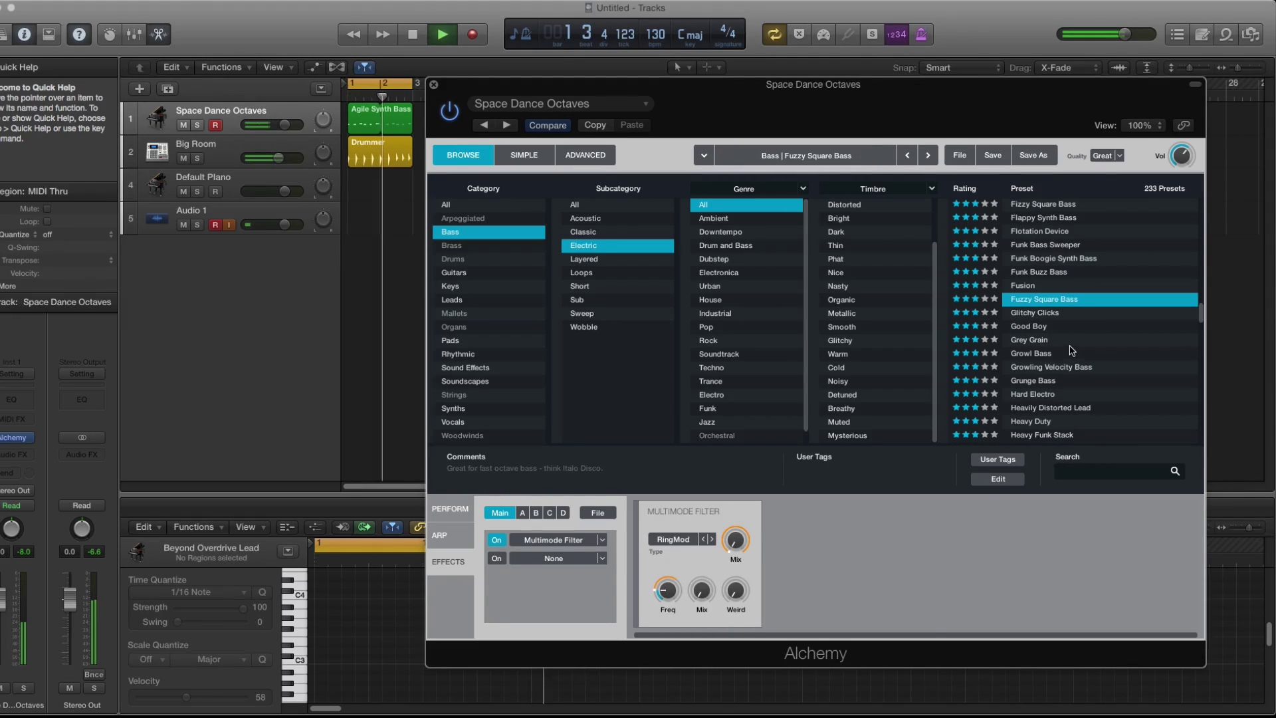
pyautogui.click(1049, 233)
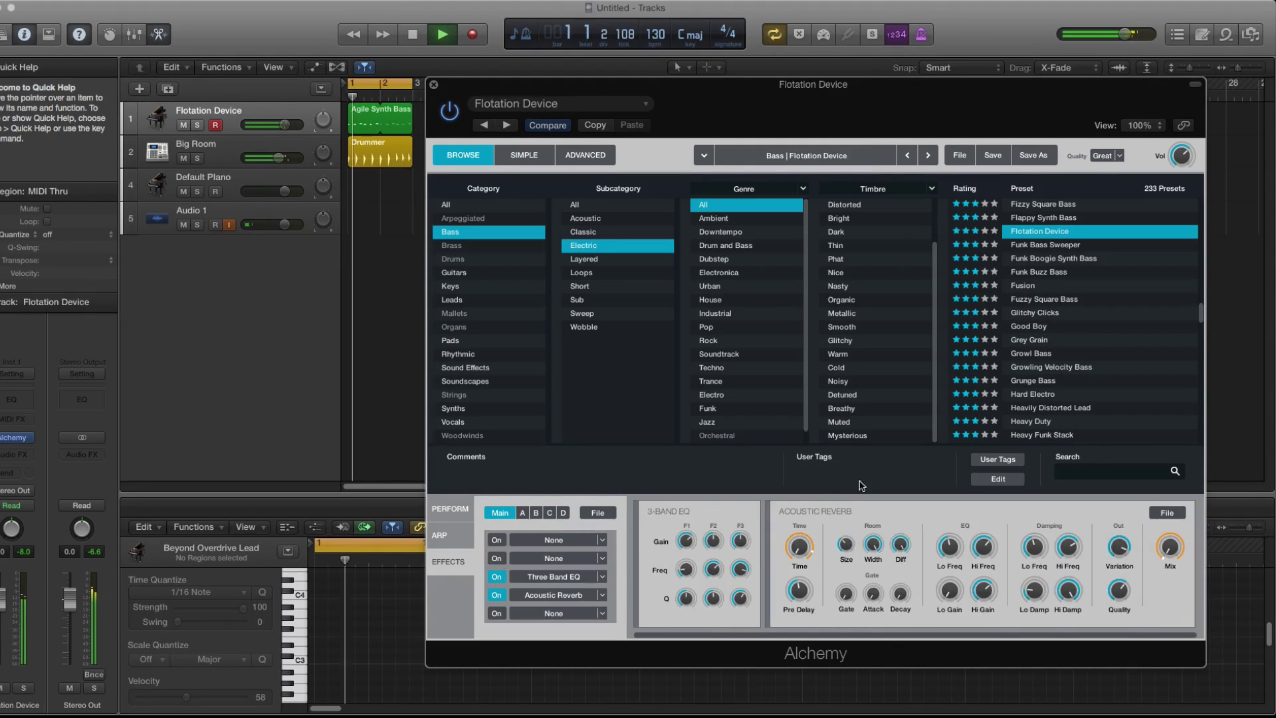
# Recall performance snapshots 5, 2, 3, 4 and 8, then adjust Unison Voices and Detune.
pyautogui.click(440, 517)
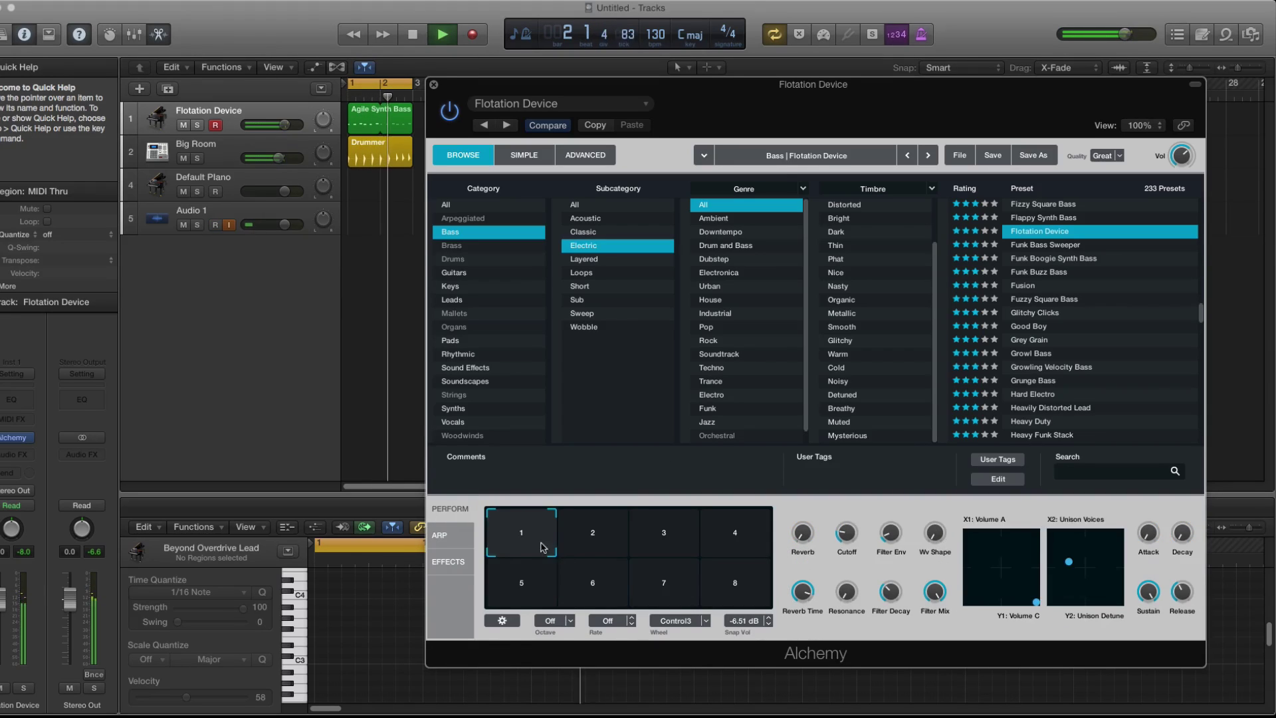
pyautogui.click(542, 565)
pyautogui.click(587, 554)
pyautogui.click(656, 547)
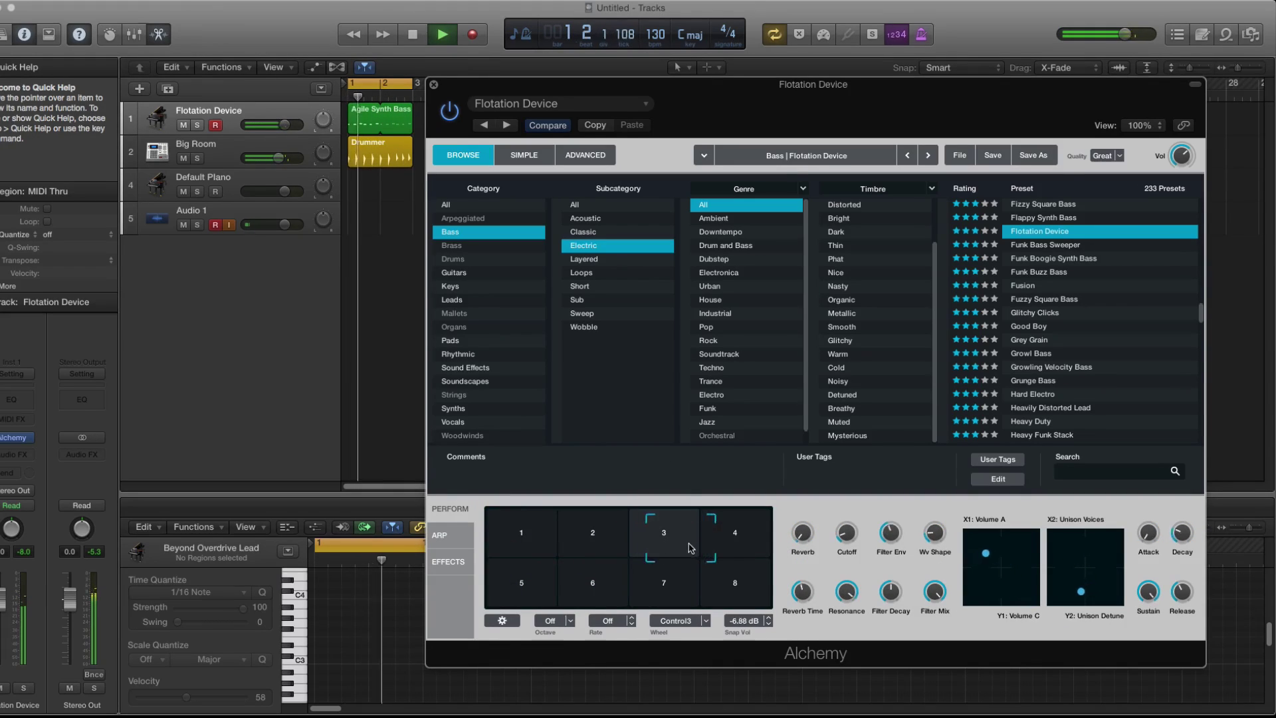
pyautogui.click(729, 544)
pyautogui.click(739, 585)
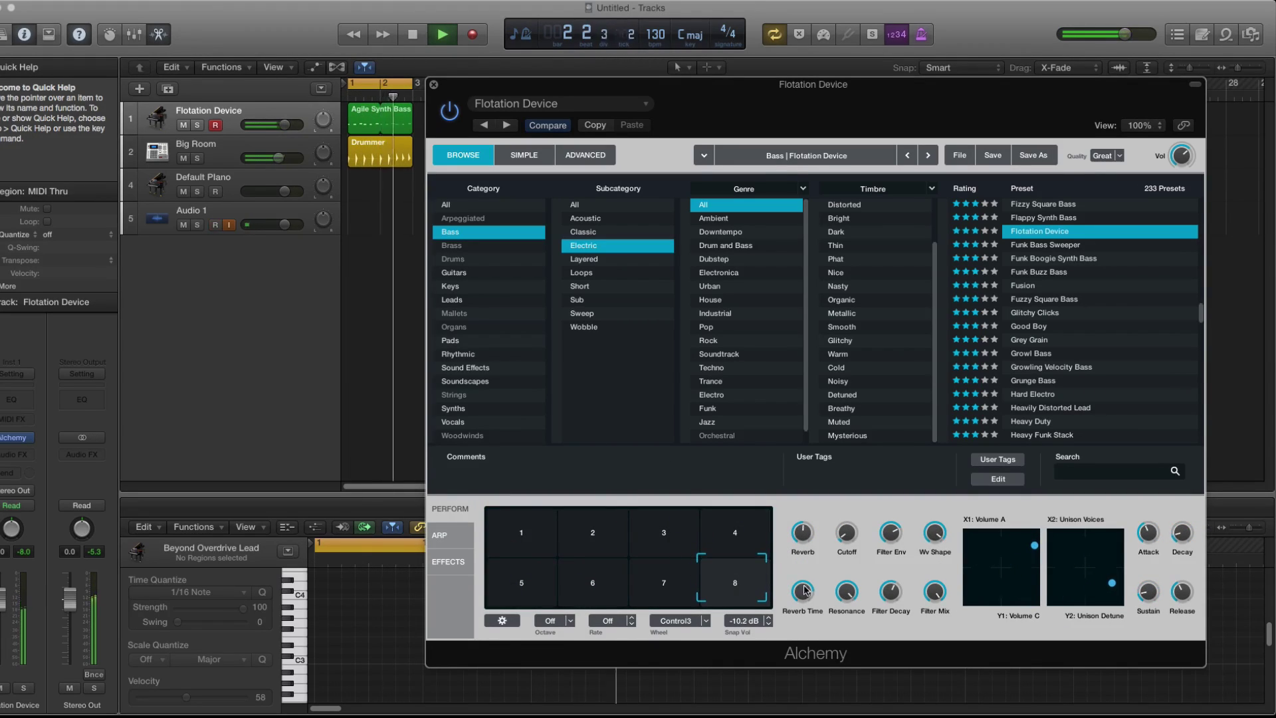
pyautogui.moveTo(1111, 583); pyautogui.dragTo(1107, 545)
# Try Hard Electro, then load Heavily Distorted Lead and raise its Add Pitch FX amount.
pyautogui.click(1026, 397)
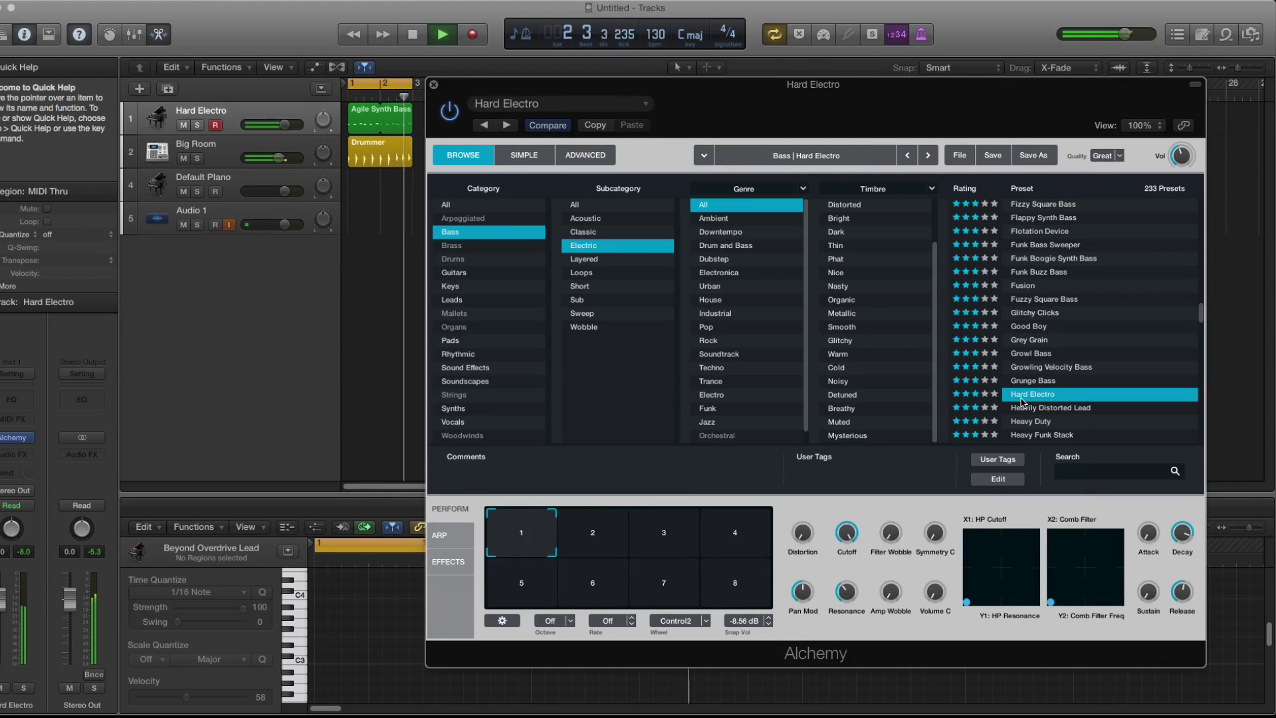
pyautogui.click(1040, 409)
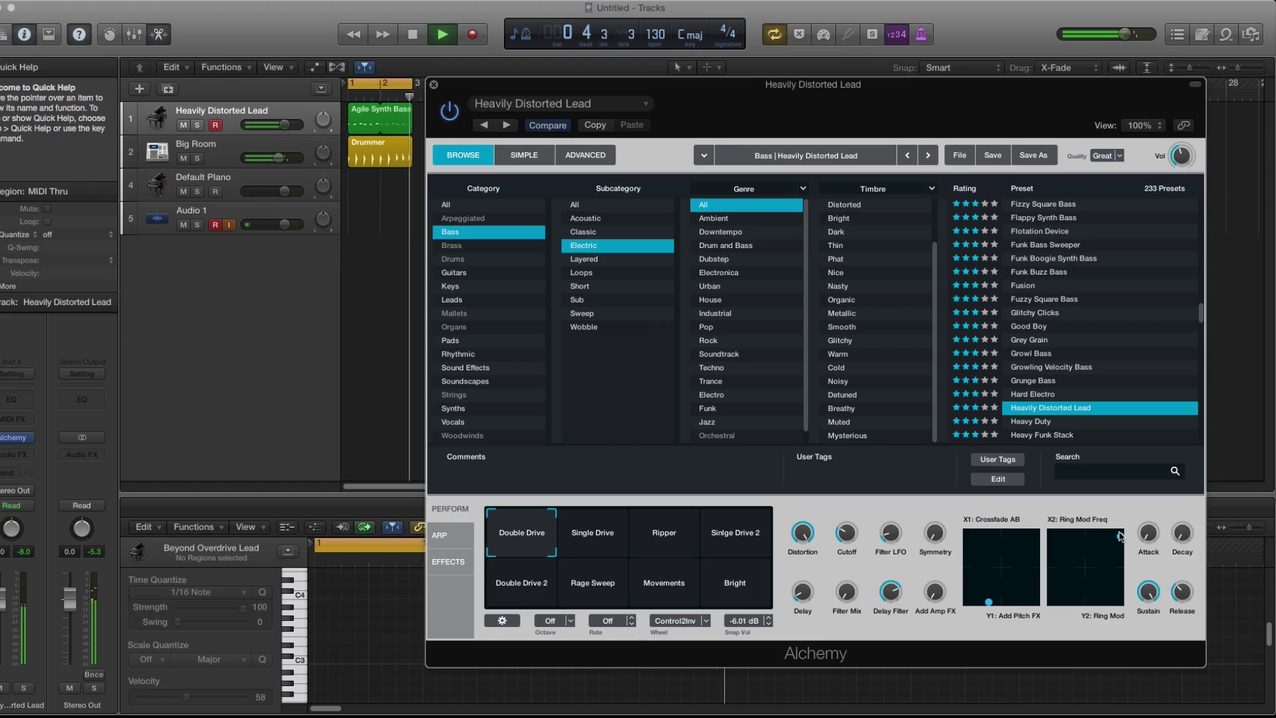
pyautogui.moveTo(1005, 559); pyautogui.dragTo(967, 602)
# Filter to Glitchy bass presets, audition several ending on Space Organ Crater, then stop playback.
pyautogui.click(858, 341)
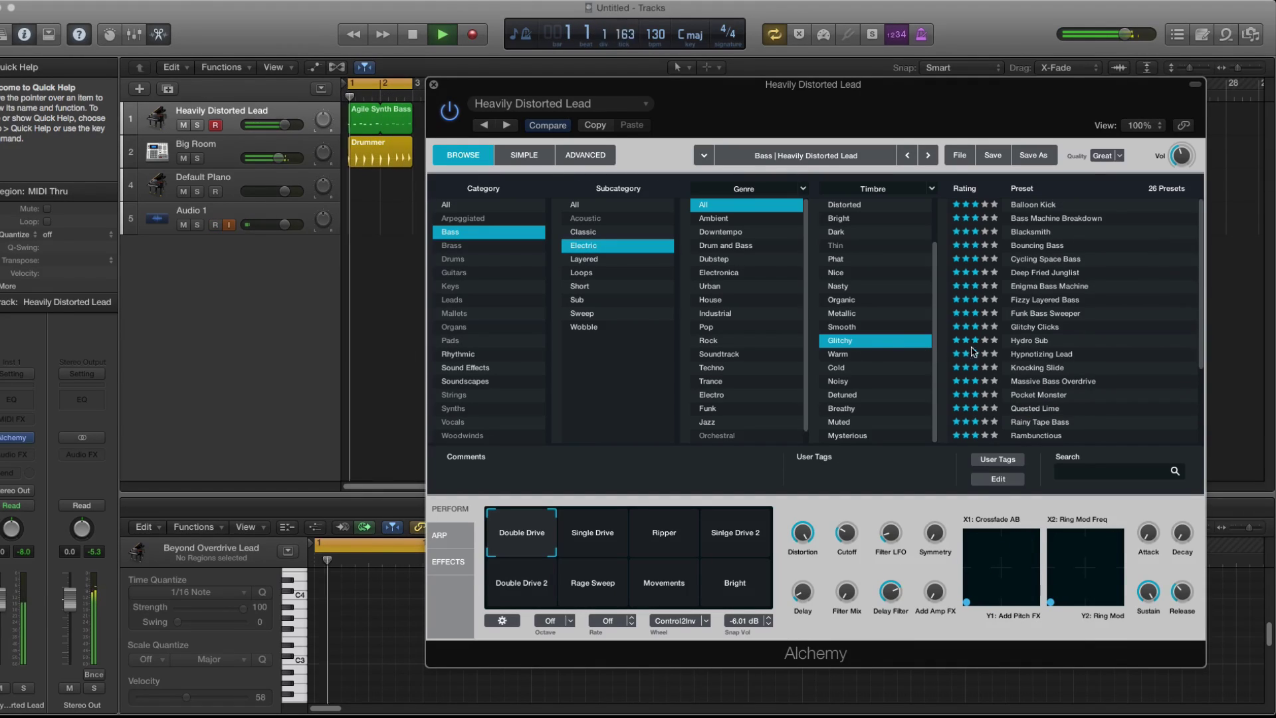
pyautogui.click(1043, 353)
pyautogui.click(1086, 259)
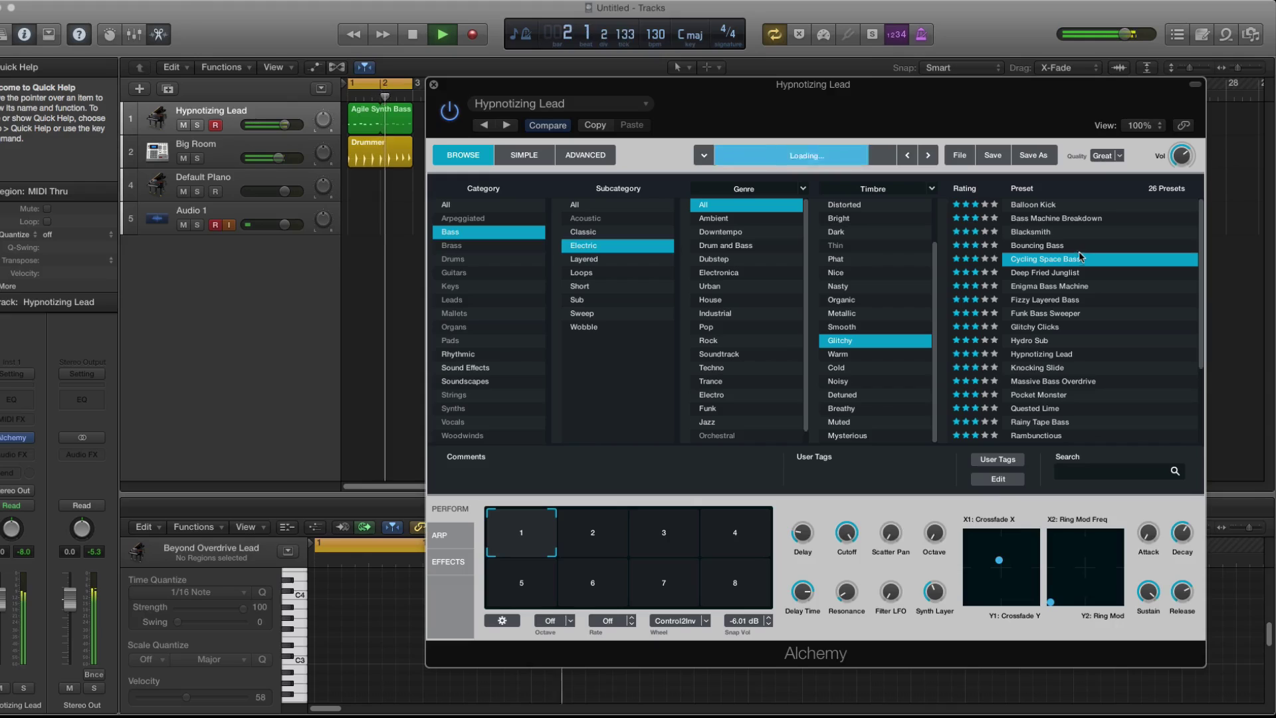
pyautogui.click(1048, 247)
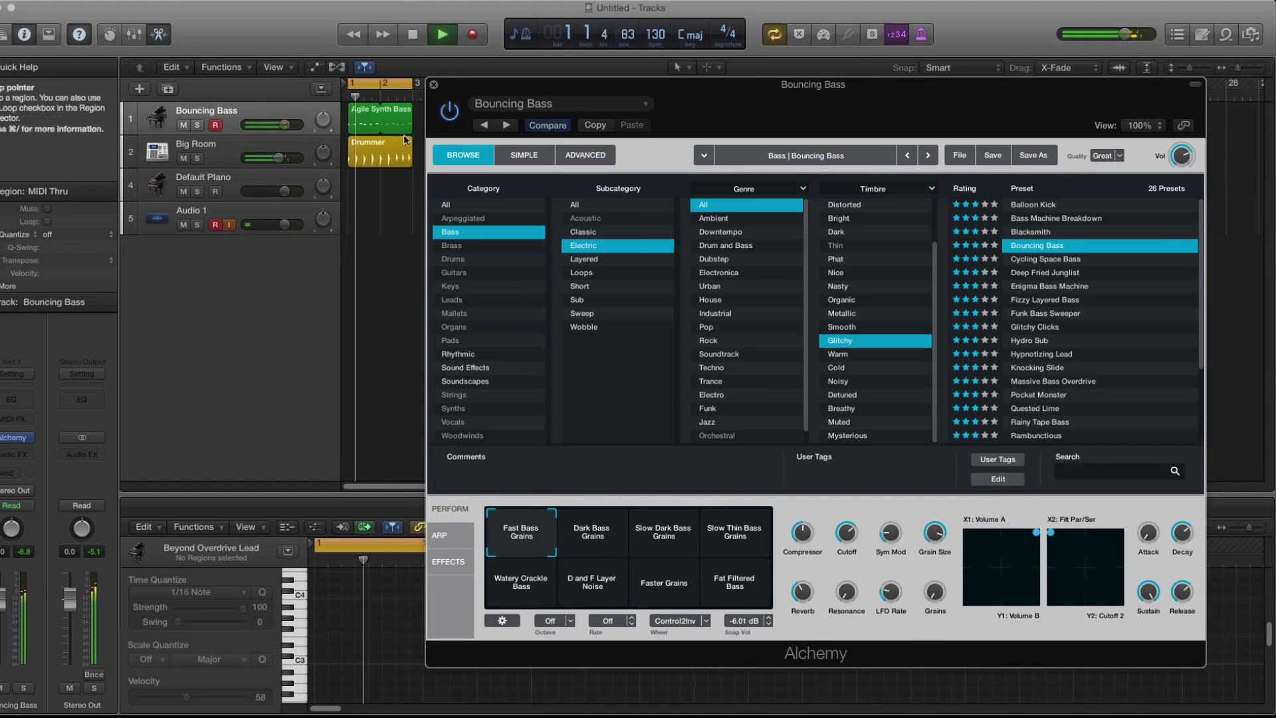
pyautogui.click(1067, 216)
pyautogui.scroll(-4, 1065, 395)
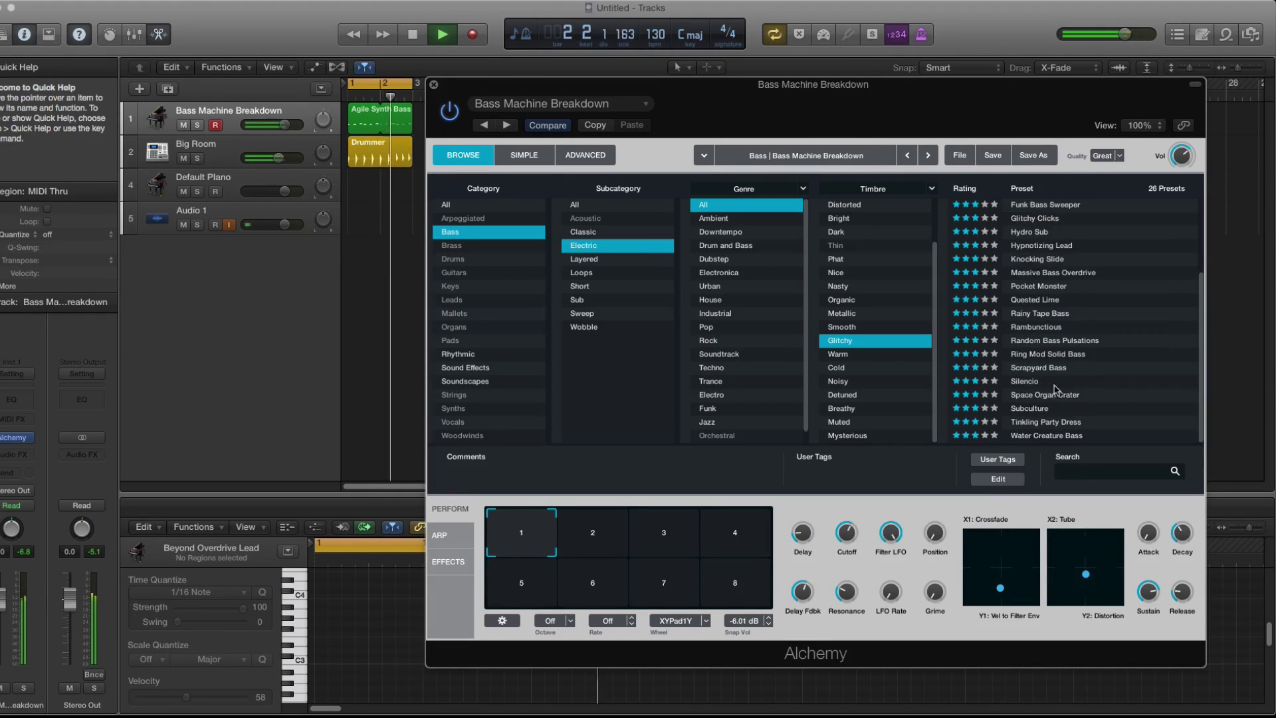
pyautogui.click(1063, 395)
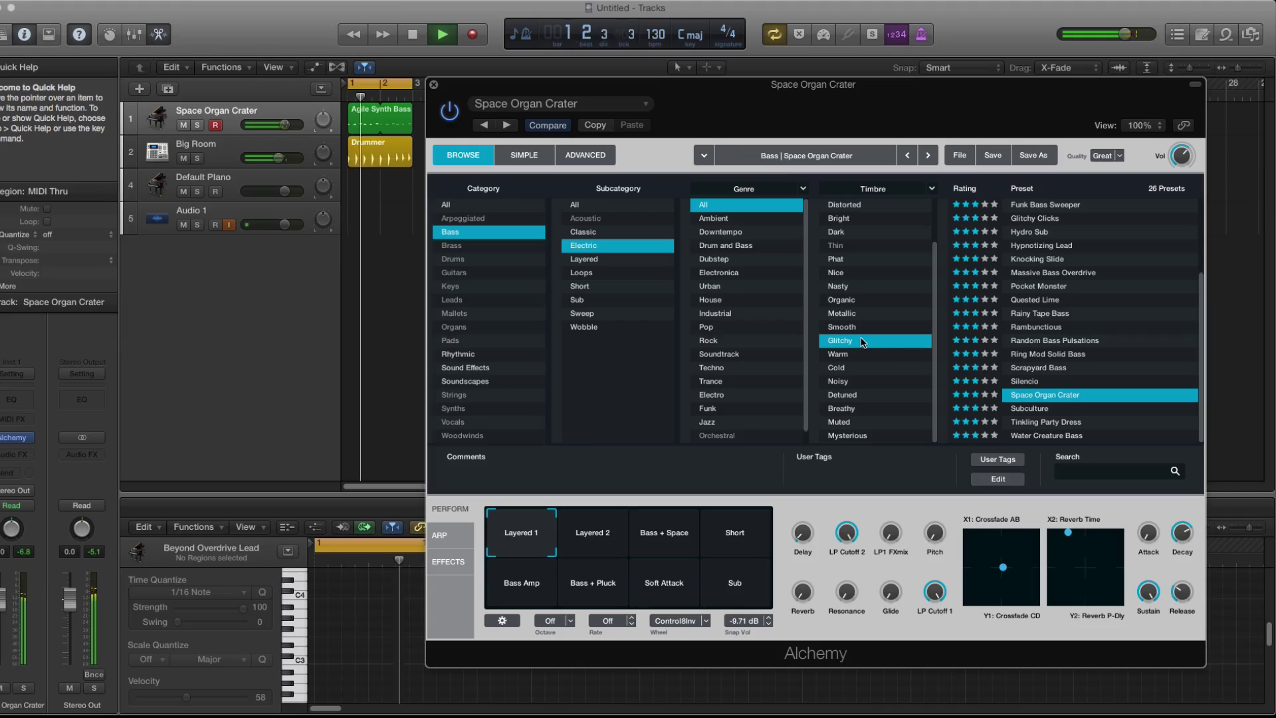
pyautogui.press('space')
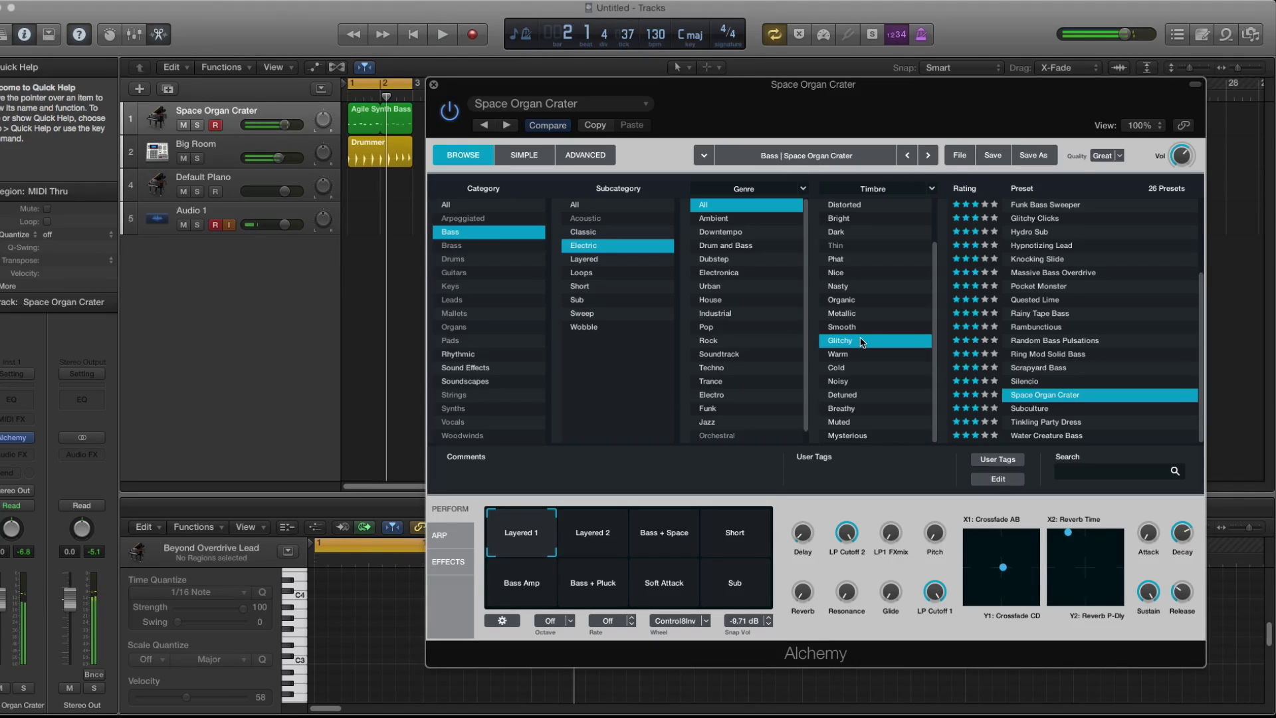